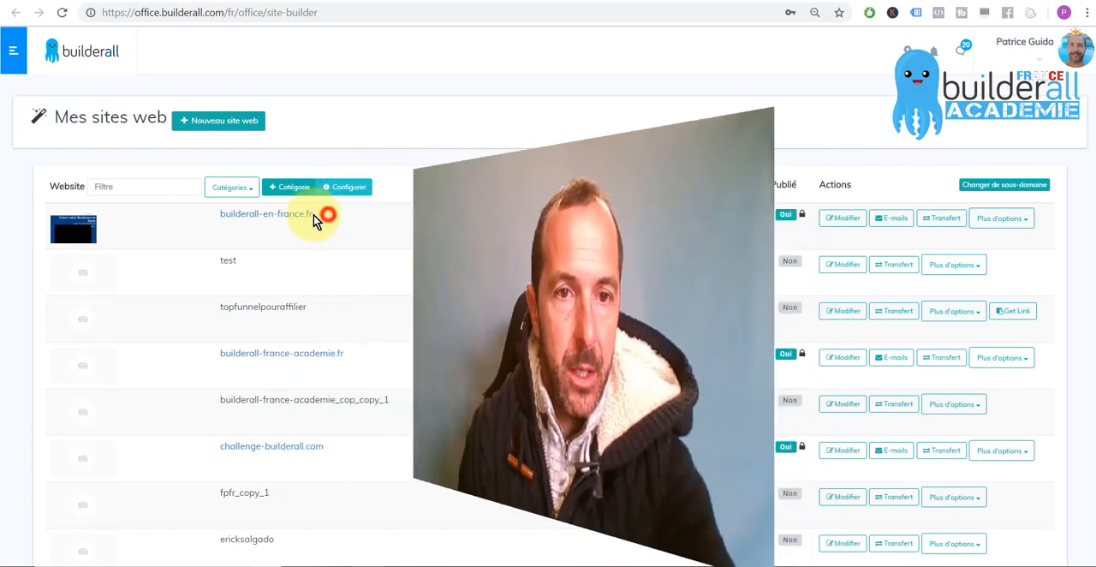
Open the e-mail accounts of the builderall-en-france.fr site and start adding a new mailbox
left_click_drag(327, 214, 220, 215)
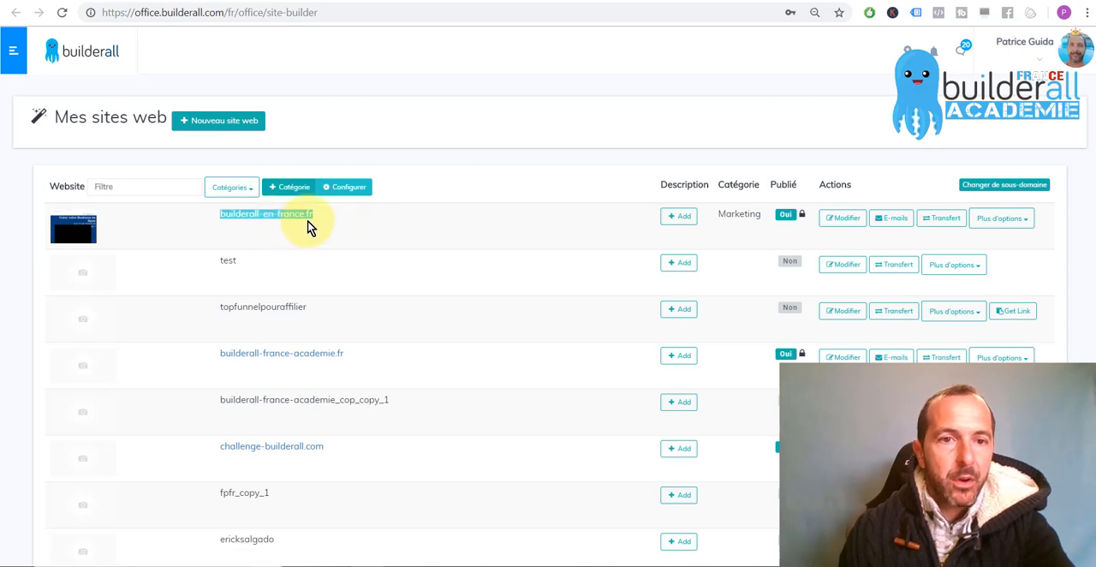
left_click(443, 262)
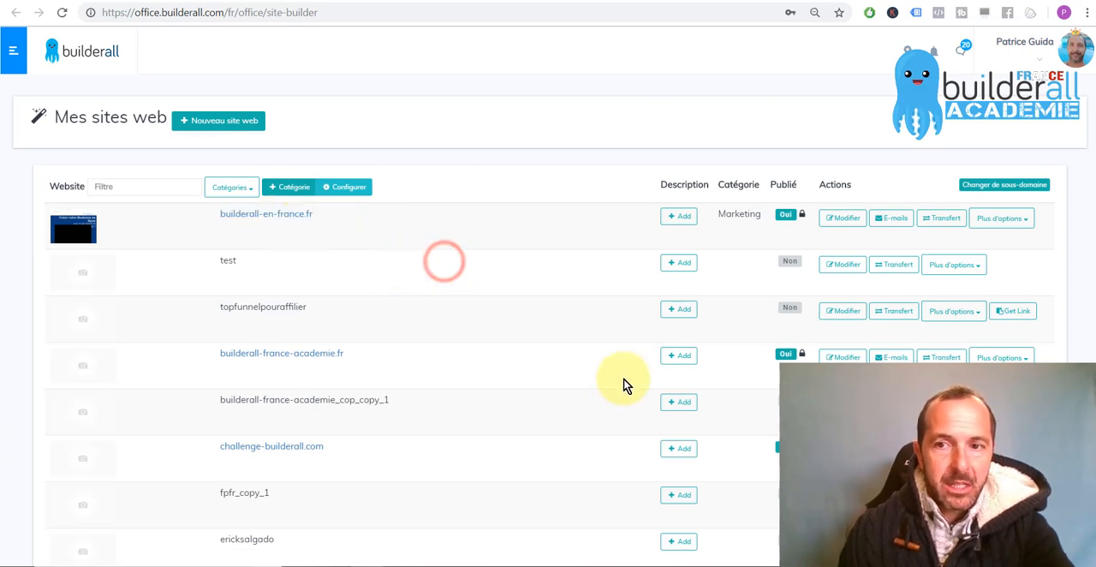
left_click(890, 220)
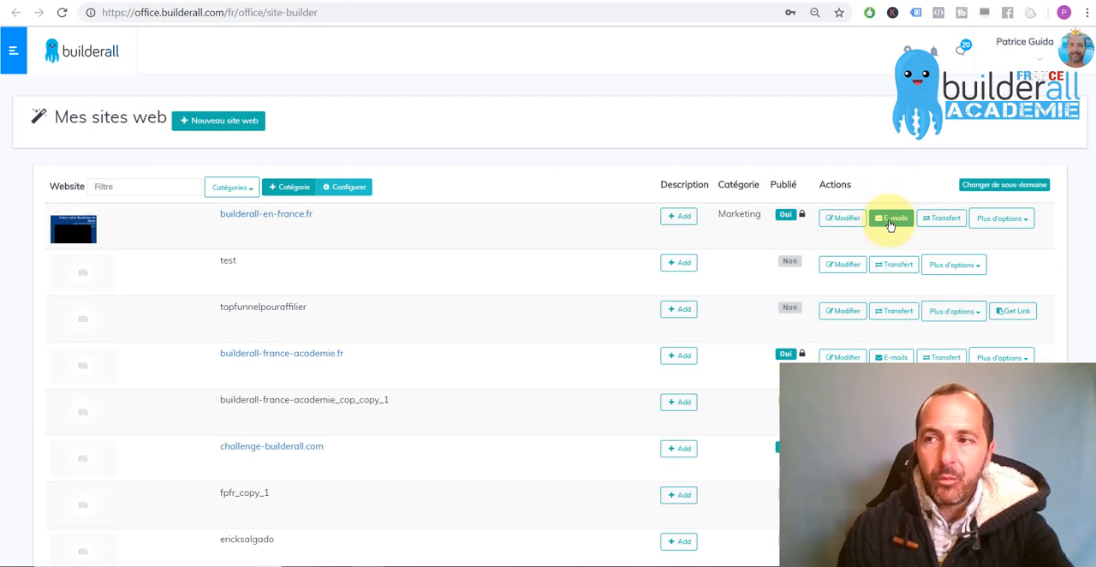
left_click(889, 224)
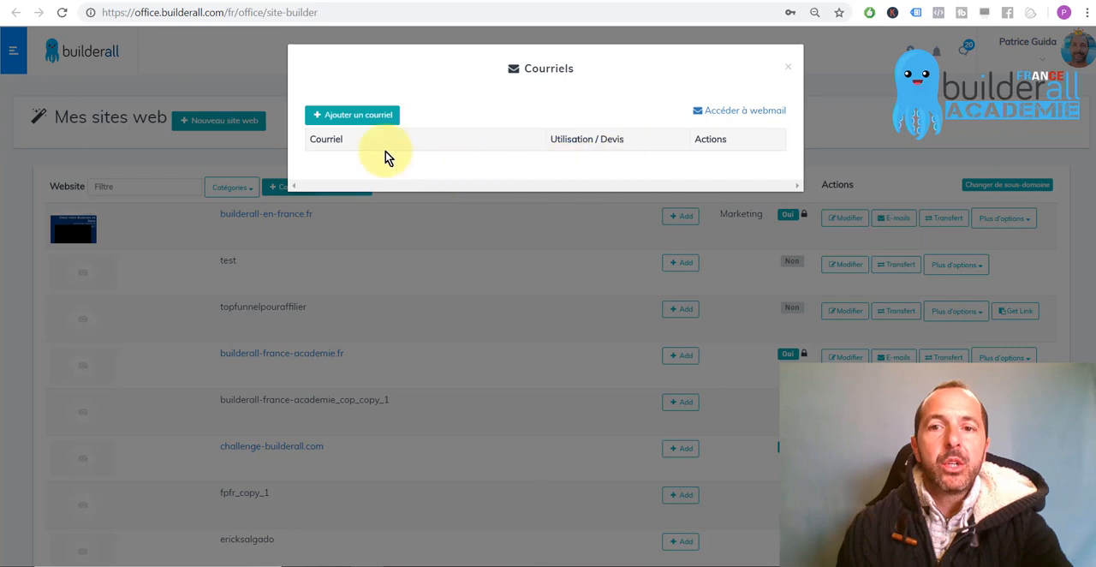
left_click(342, 117)
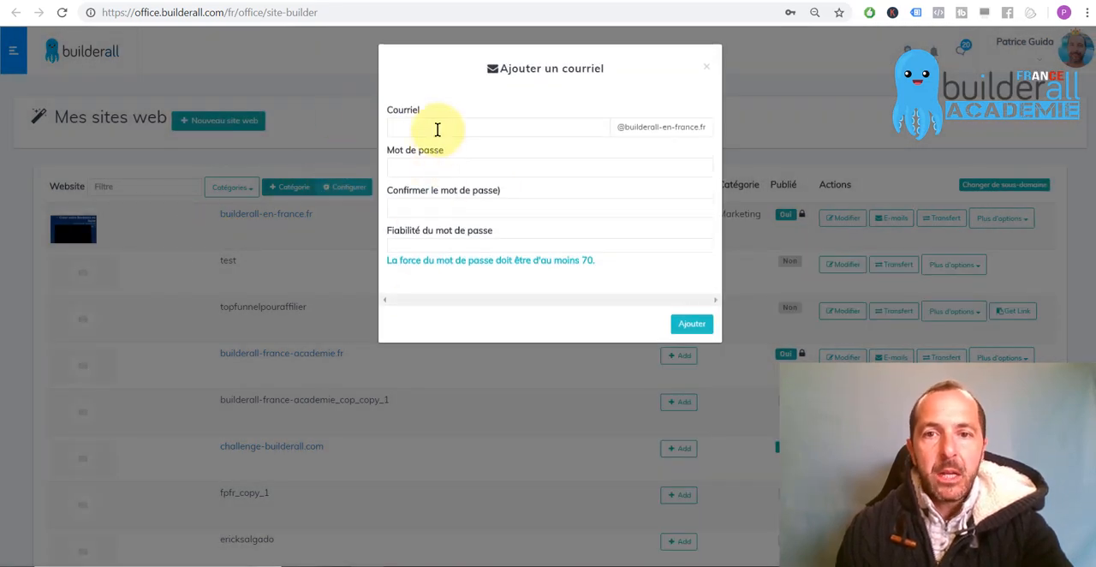
Enter the owner's first name as the new mailbox name on the builderall-en-france.fr domain
left_click(439, 129)
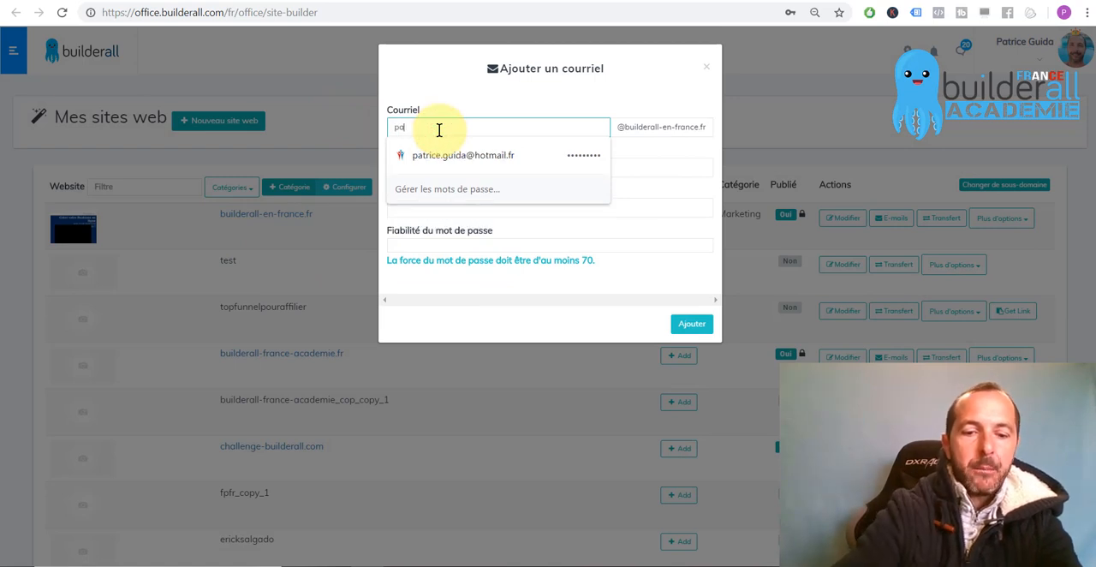
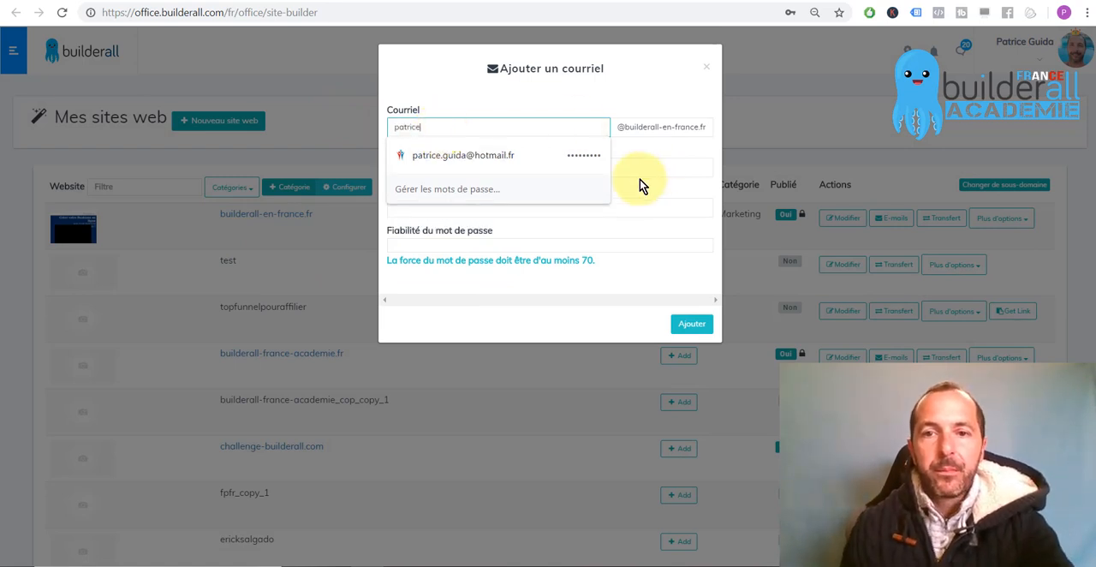
left_click(655, 156)
Enter and confirm the password for the new mailbox, and add the mailbox to the site
left_click(460, 175)
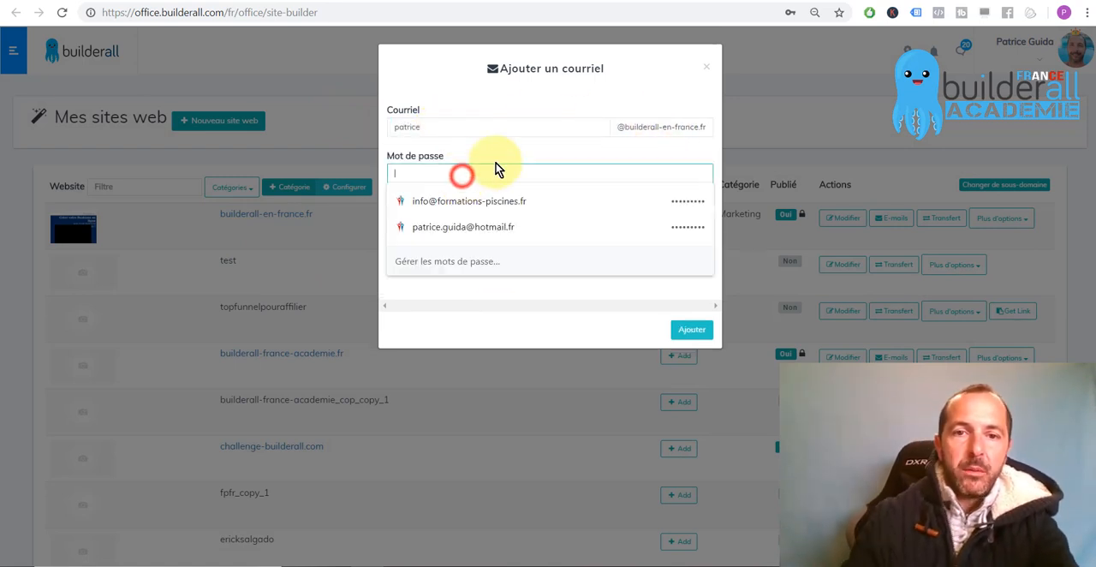
type("•••••••")
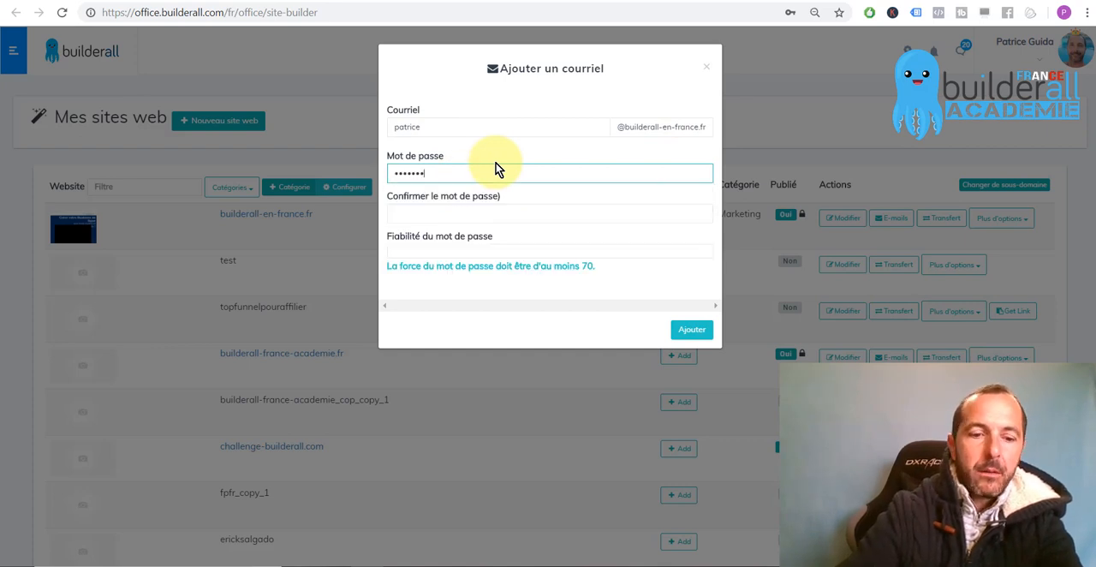
type("••")
key("Tab")
type("•••••")
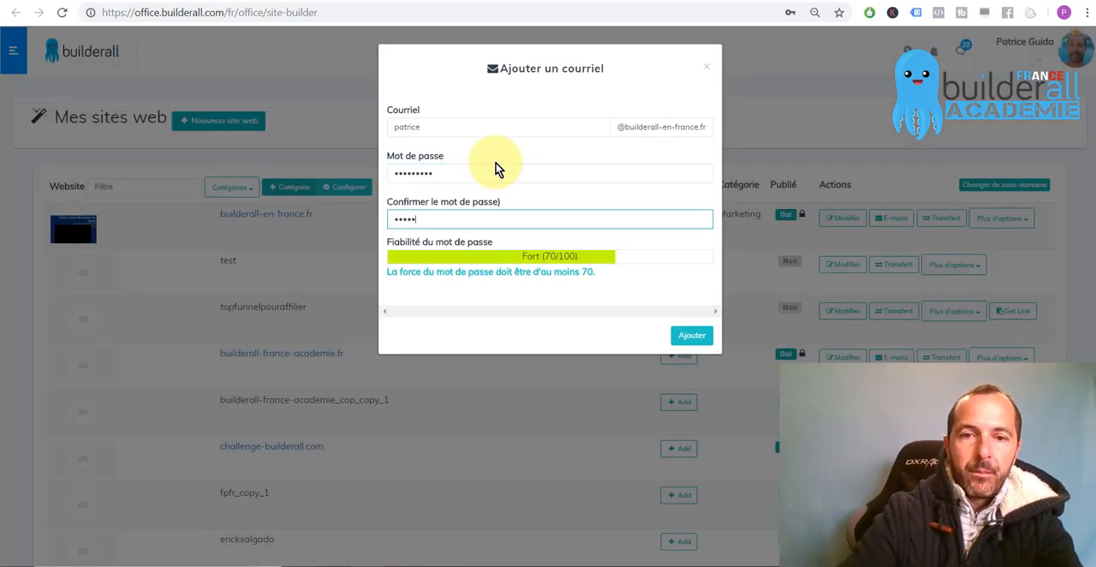
type("••••")
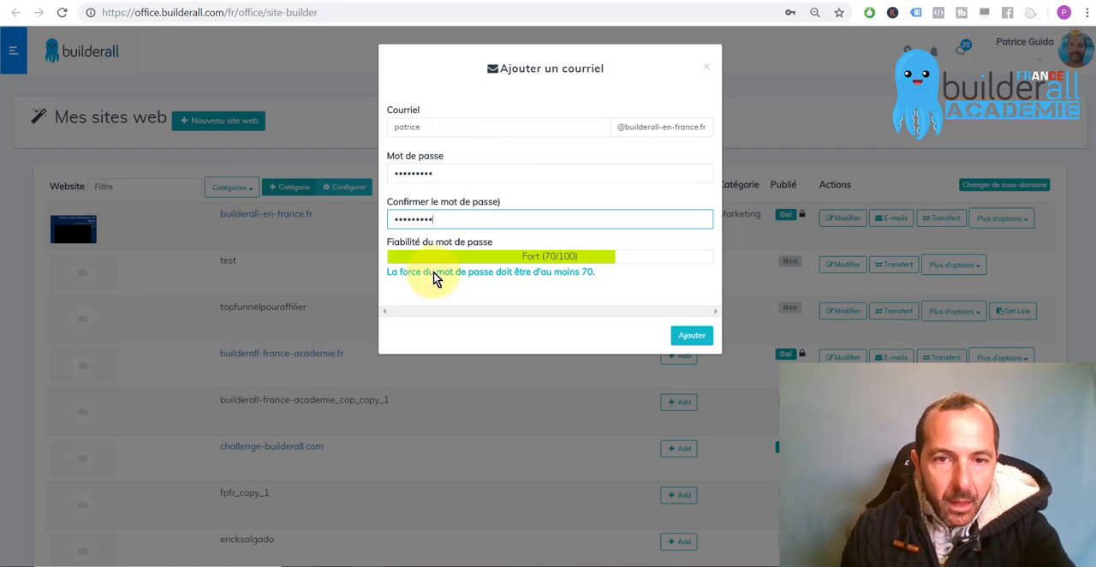
left_click(690, 336)
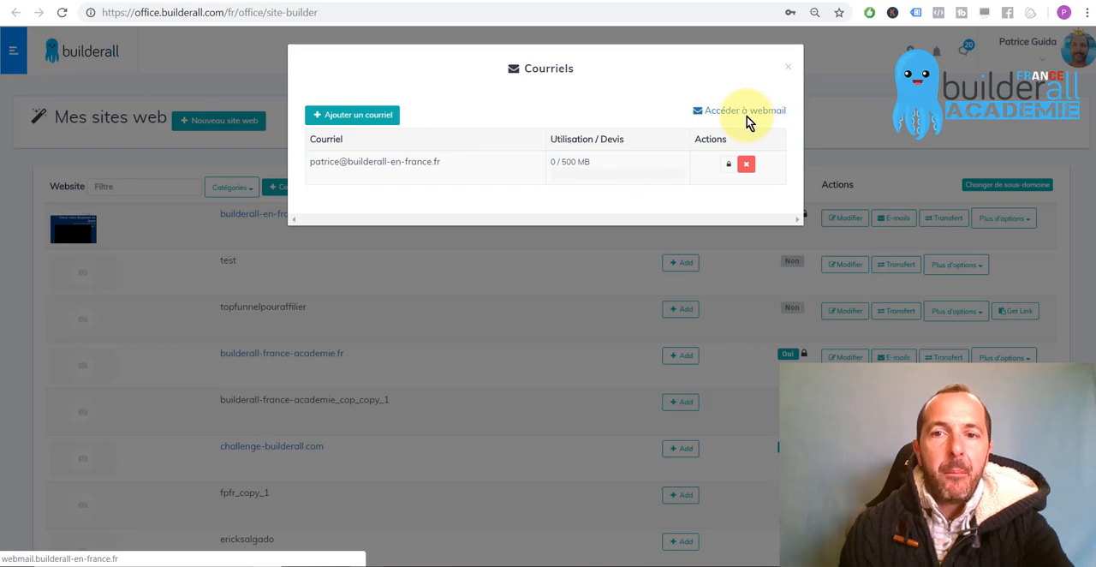
Access the webmail, sign in with the new mailbox's password, and highlight the mail06 server name in the page address
left_click(711, 111)
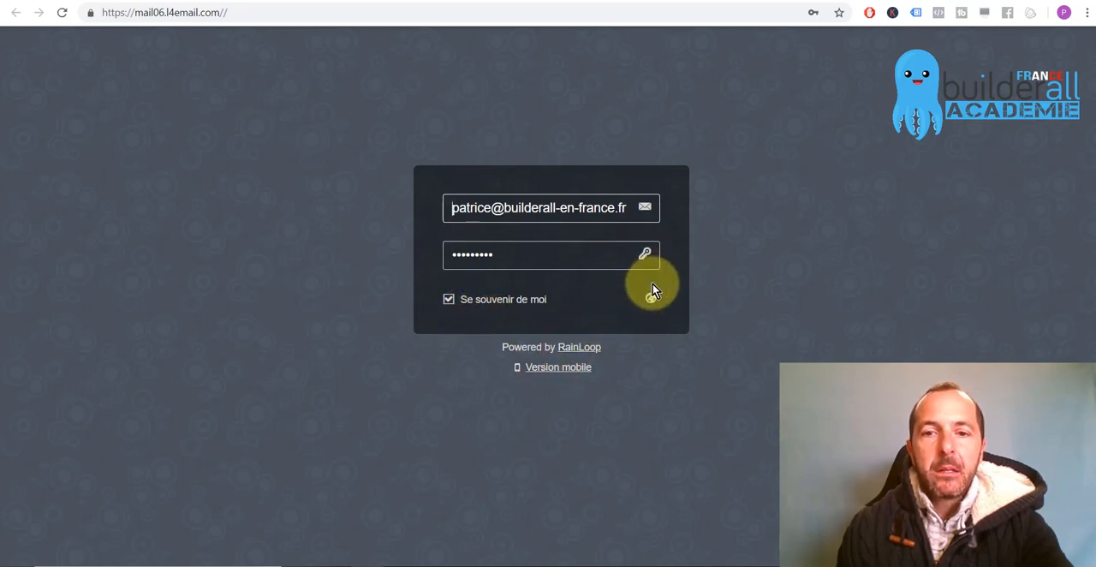
double_click(559, 255)
key("BackSpace")
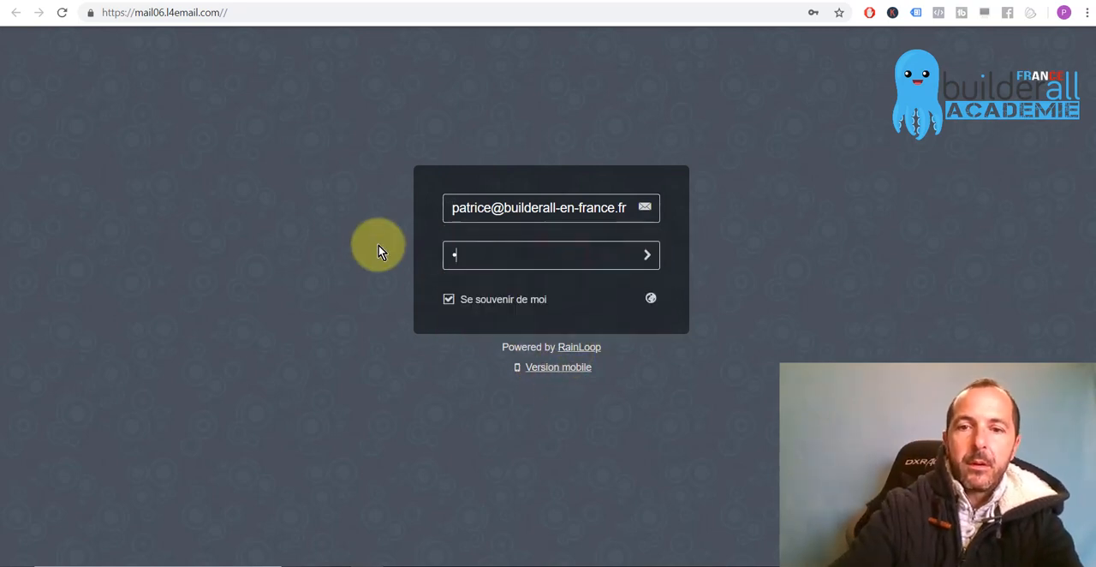
type("•••••")
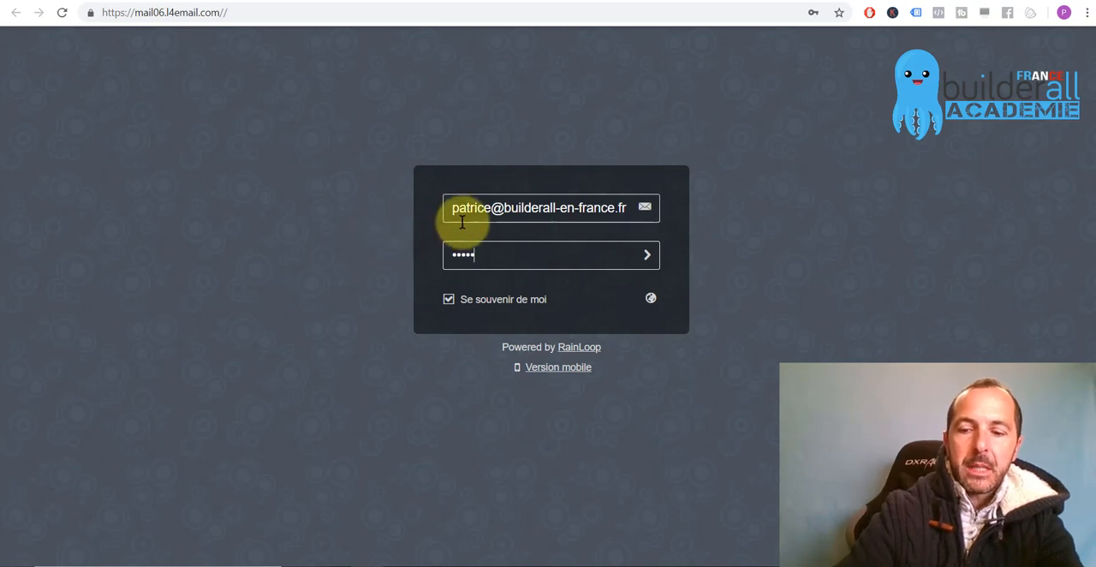
type("•")
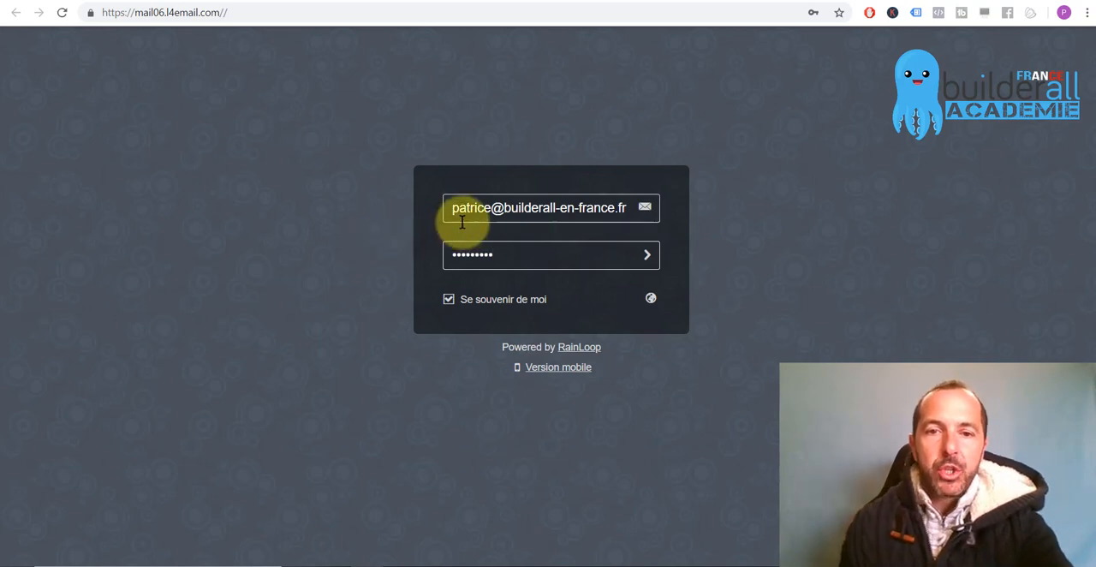
left_click(463, 210)
left_click(358, 226)
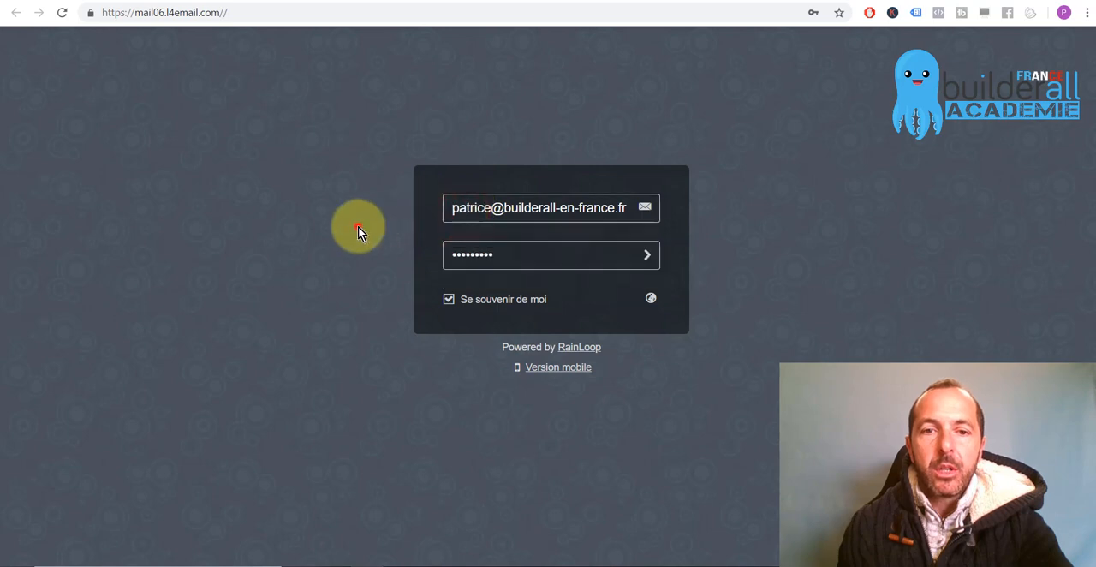
left_click(647, 258)
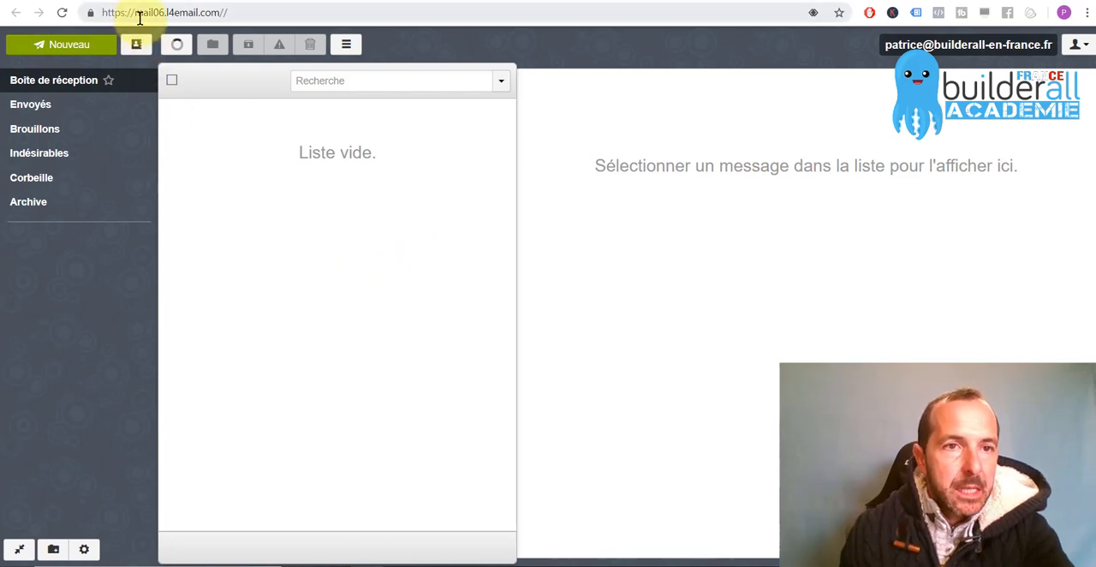
left_click_drag(140, 17, 165, 19)
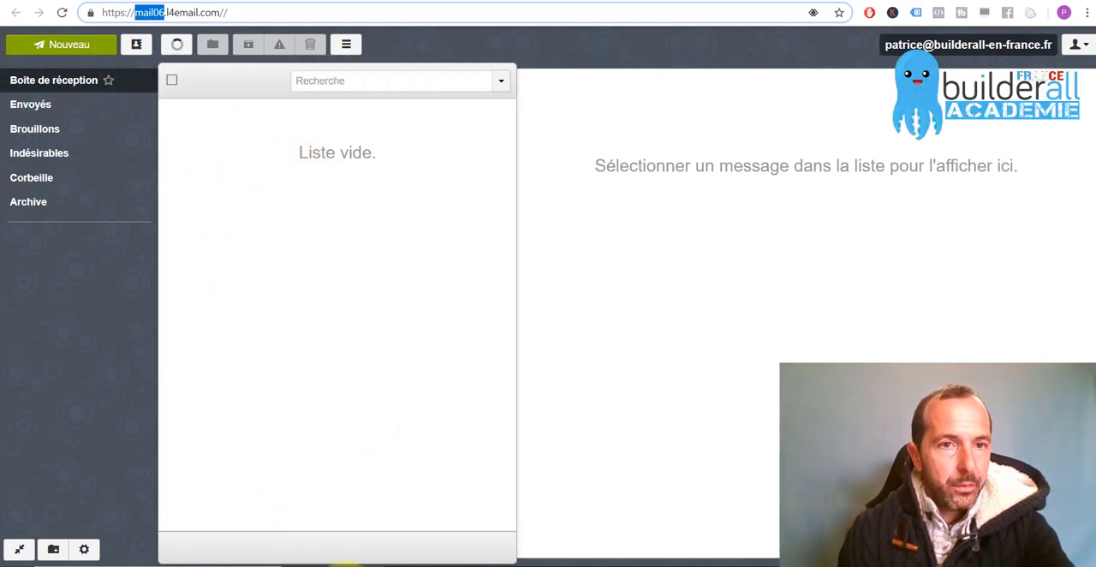
Switch to Outlook and start adding an account with manual configuration, using the POP or IMAP service
left_click(346, 563)
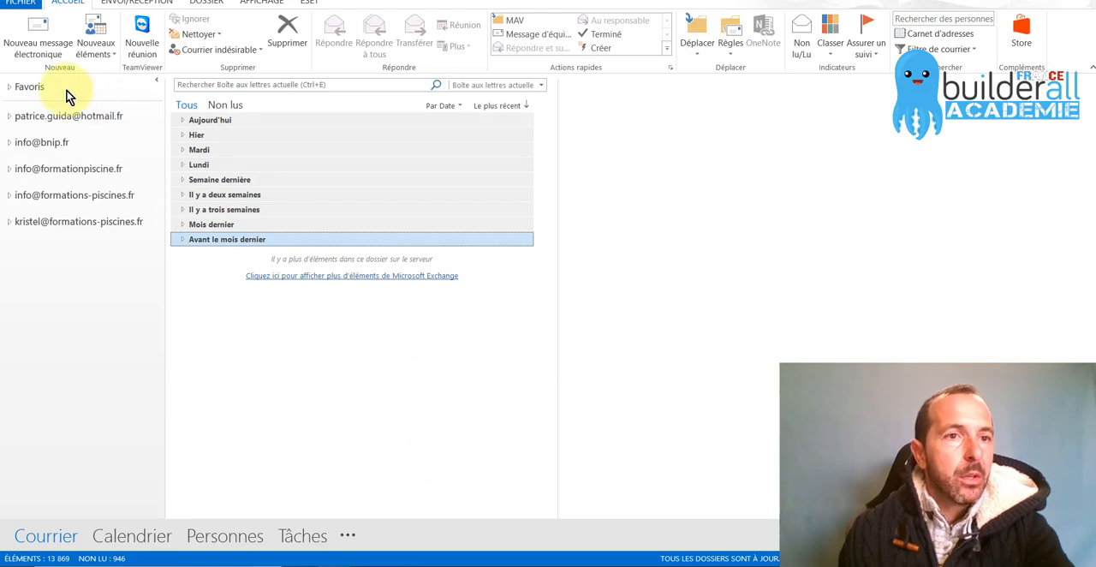
left_click(26, 9)
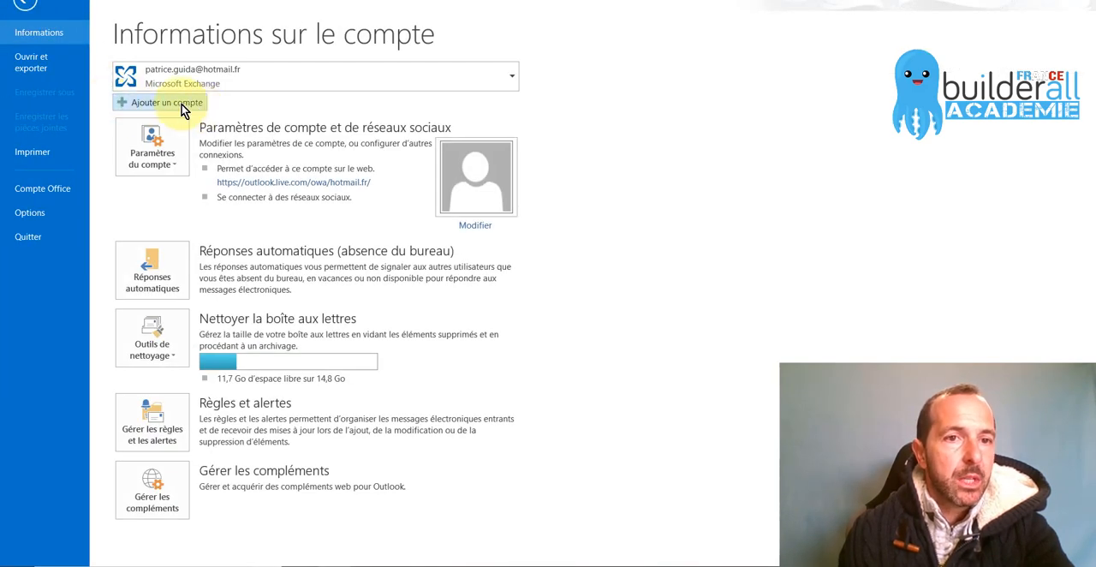
left_click(184, 107)
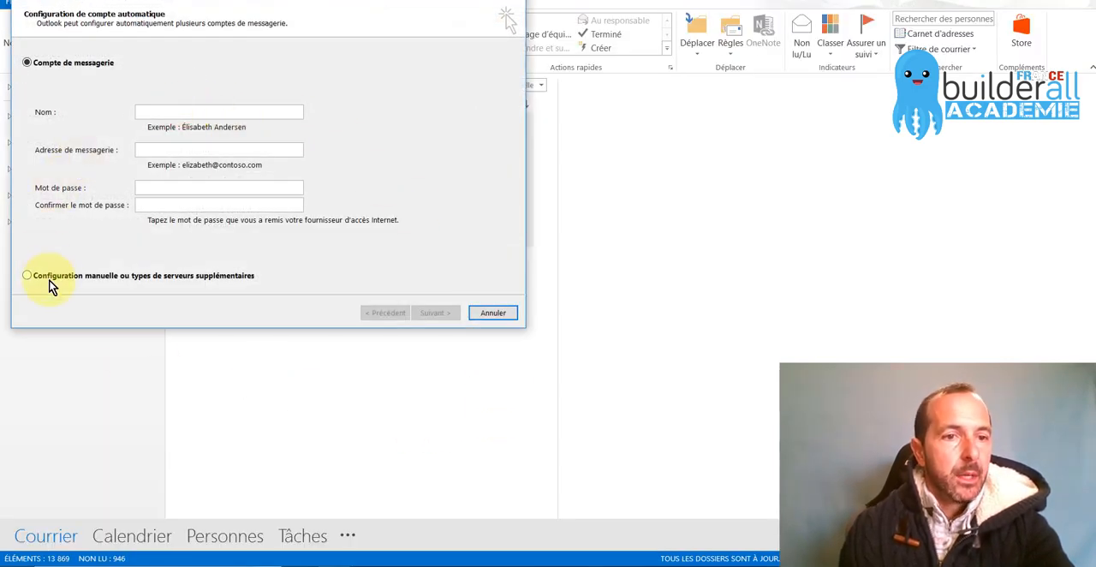
left_click(28, 276)
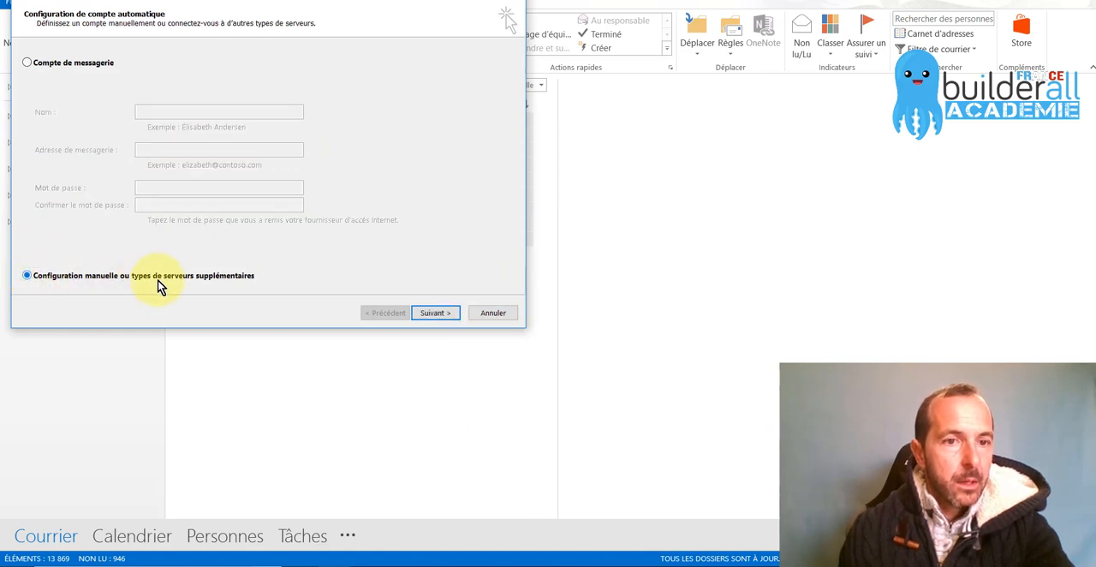
left_click(435, 313)
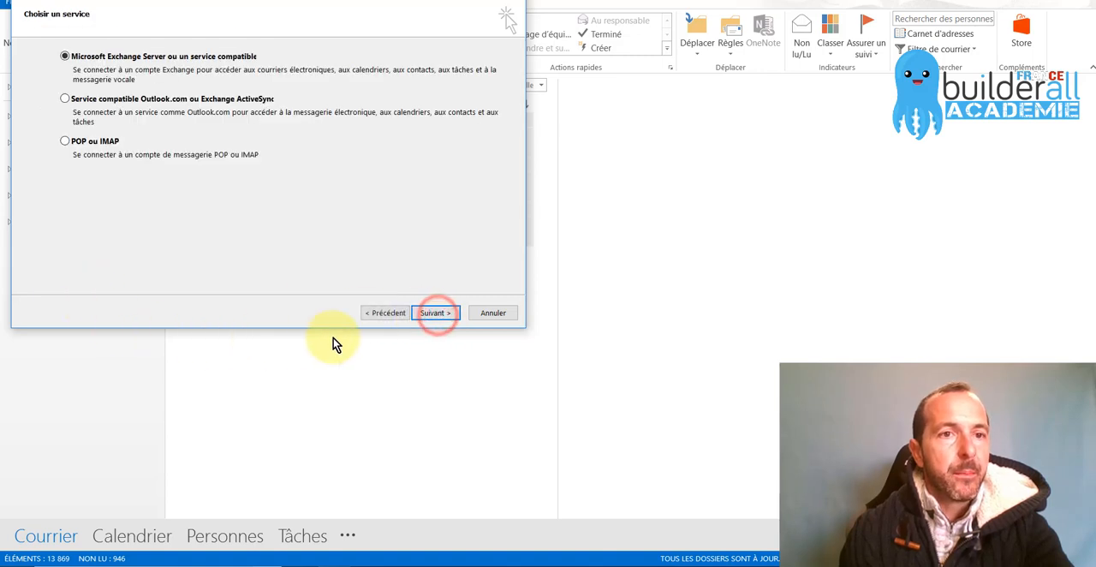
left_click(67, 141)
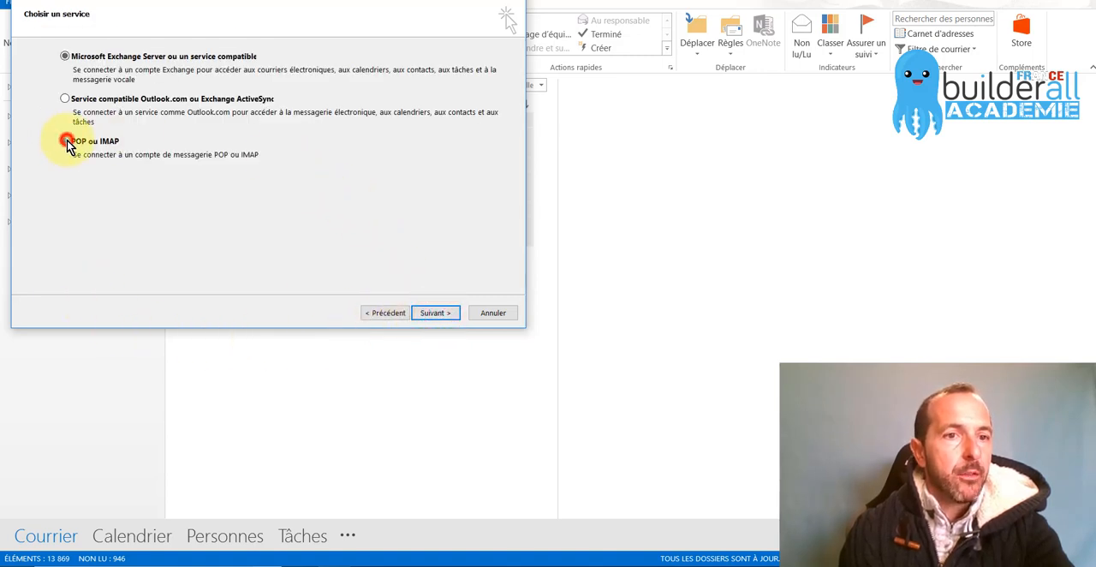
left_click(437, 313)
Fill in the user information of the new account with the sender's display name and the new mailbox's e-mail address
left_click_drag(281, 3, 501, 90)
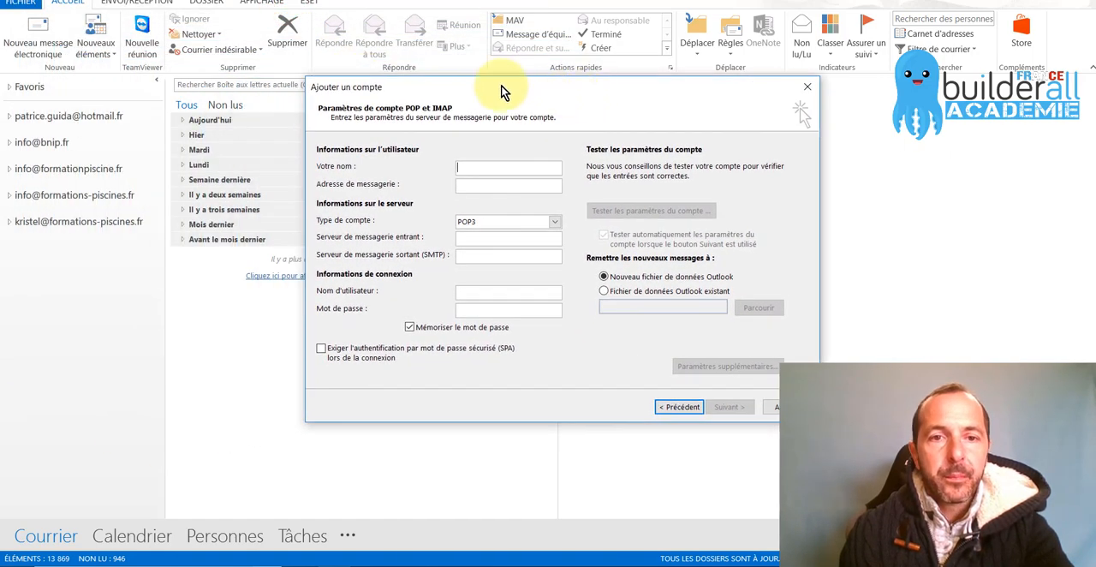
left_click(487, 164)
type("Patrice Builderall F")
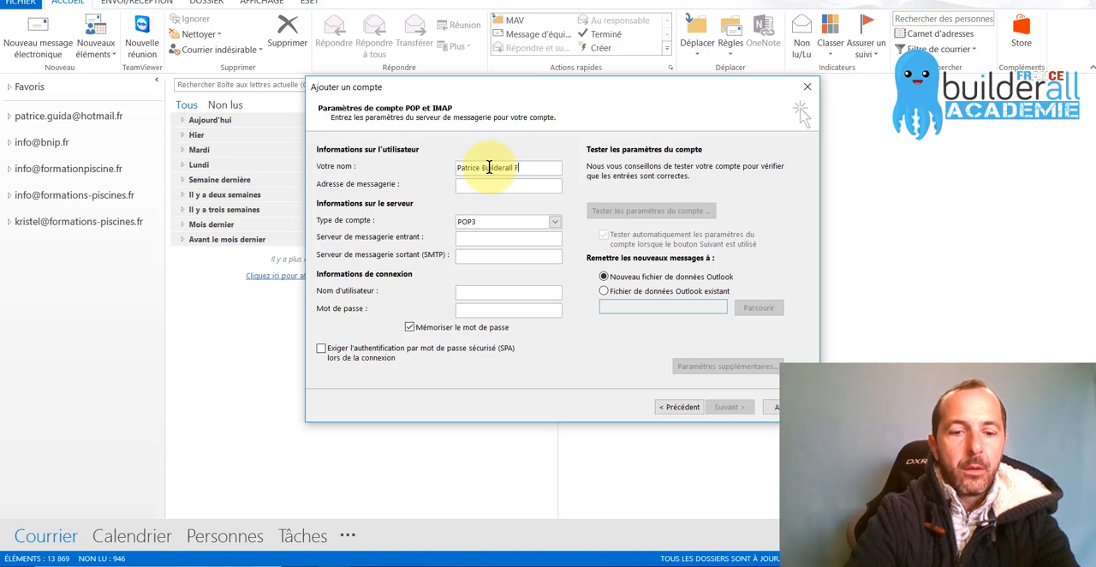
type("rance Acad")
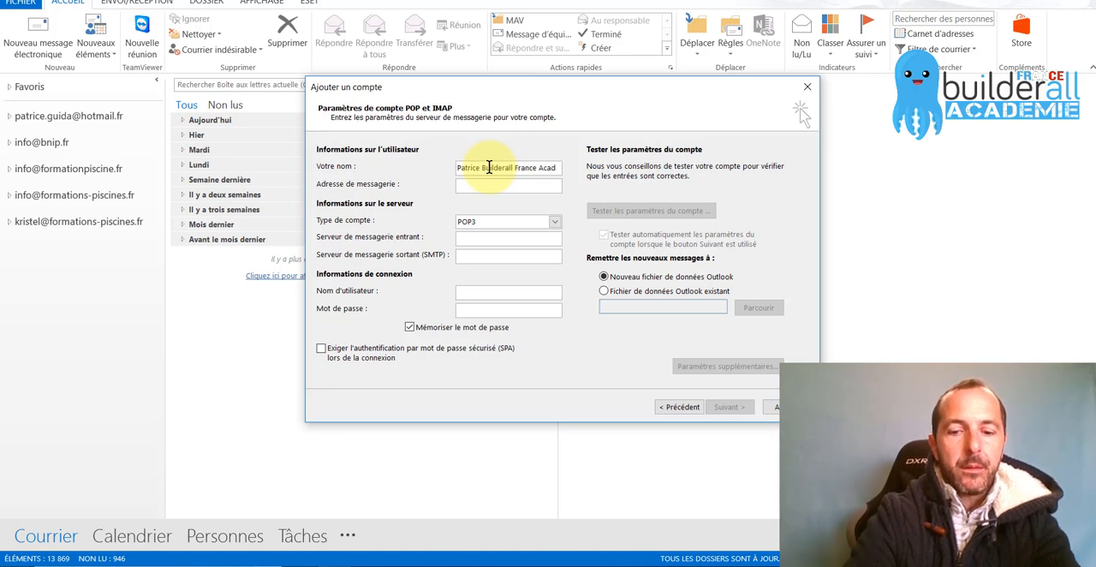
type("émie")
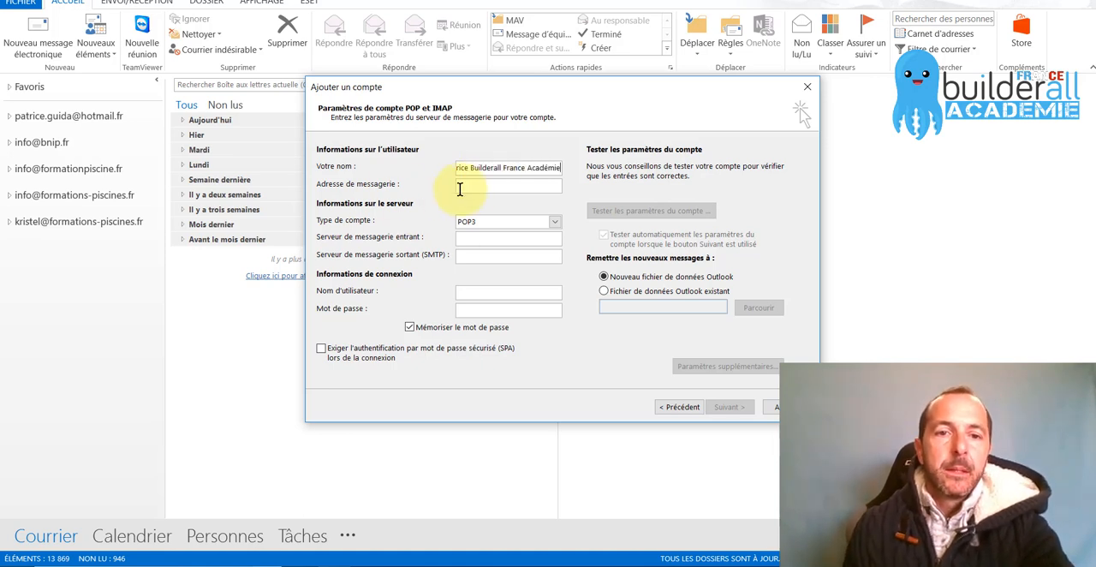
left_click(494, 187)
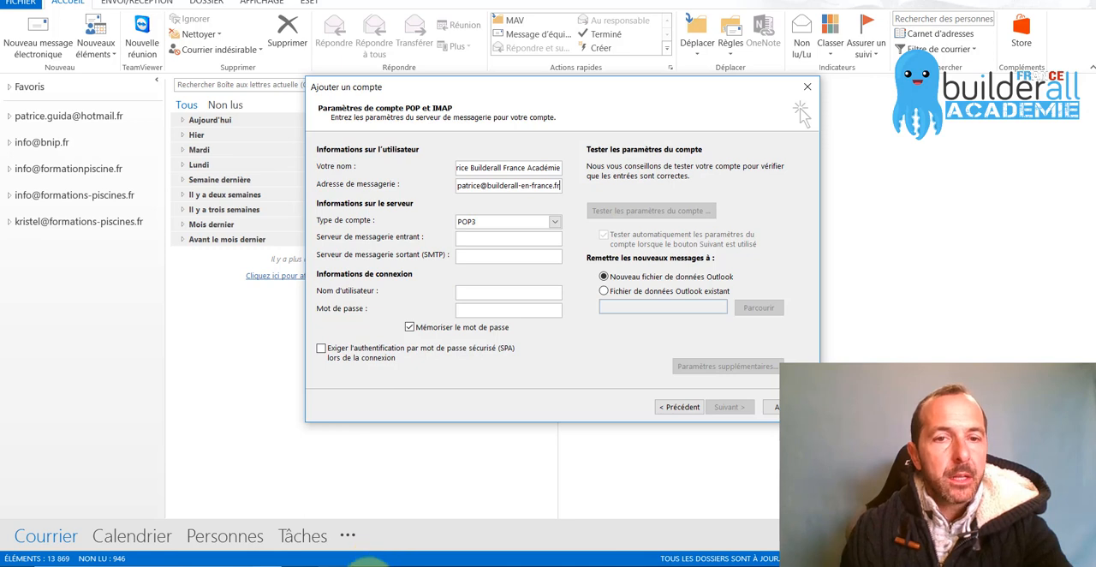
Switch to the browser and examine the SSL/TLS server names and ports on Builderall's SMTP Information support page
left_click(370, 563)
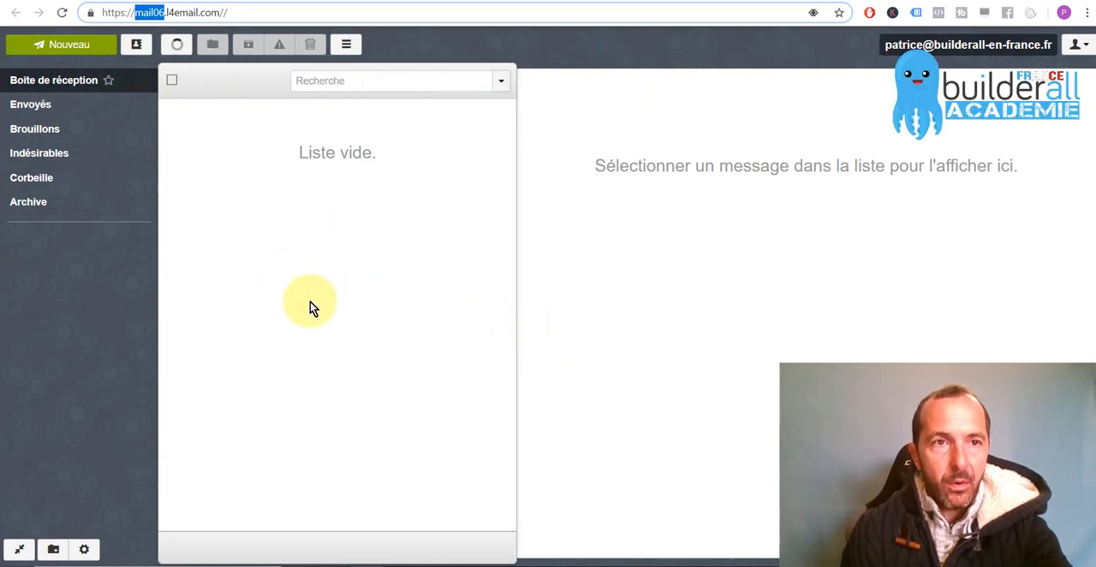
left_click(63, 1)
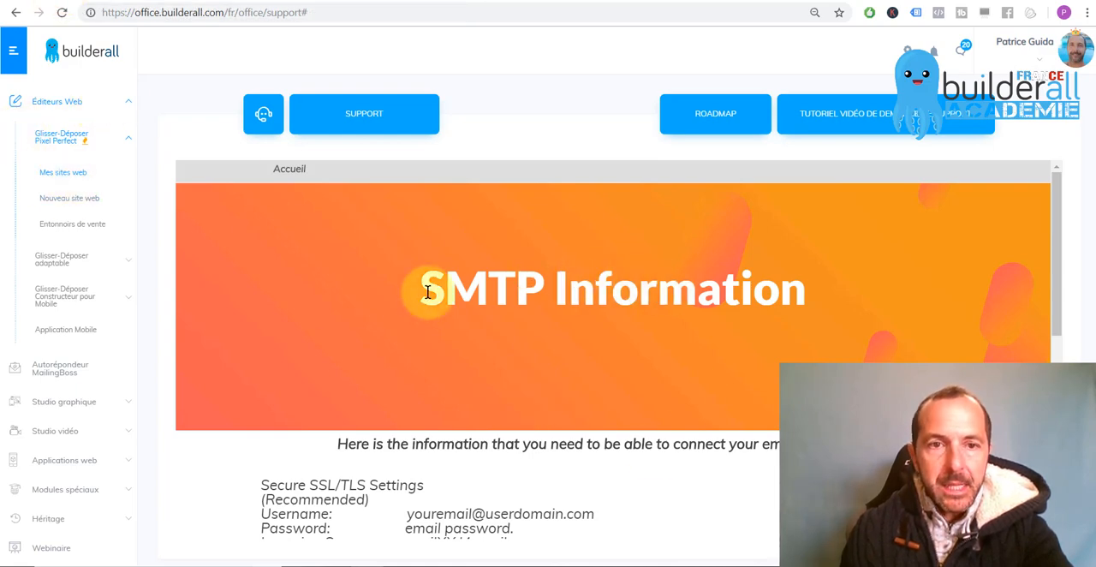
scroll(448, 401, "down", 3)
scroll(448, 437, "down", 3)
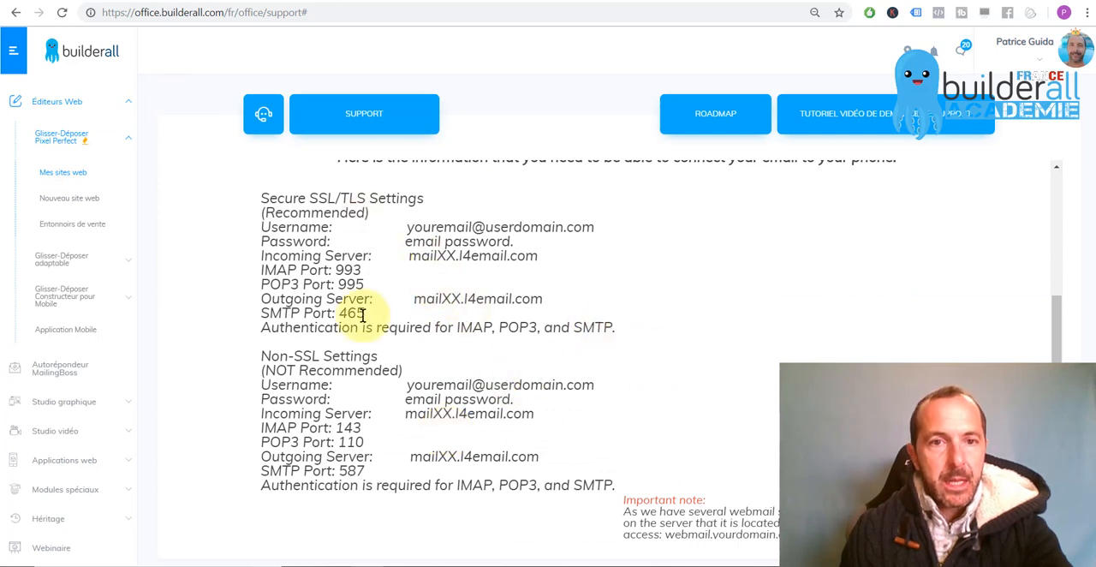
scroll(411, 351, "up", 1)
scroll(441, 384, "up", 5)
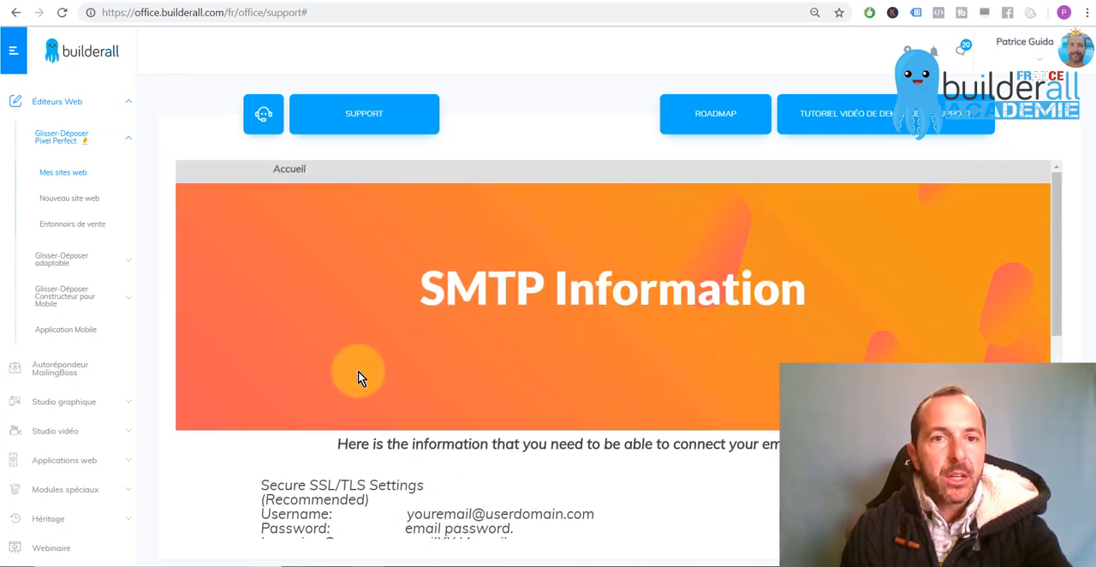
scroll(346, 495, "down", 3)
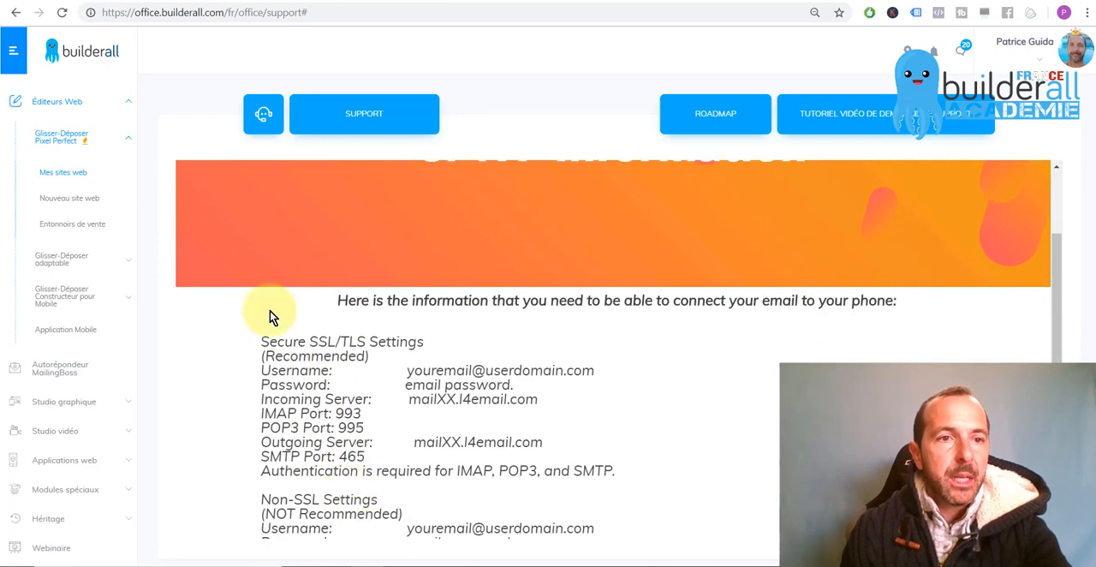
Reopen Builderall's support page and go through domains and hosting, then "Hébergement d'email", to the SMTP information for the email connection
scroll(62, 400, "down", 3)
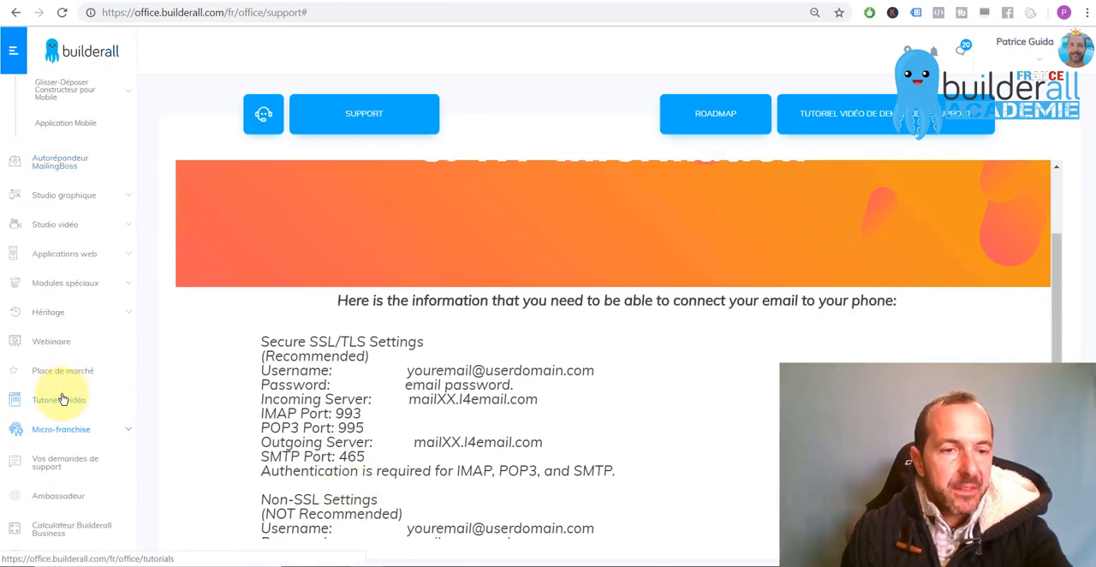
scroll(62, 399, "down", 1)
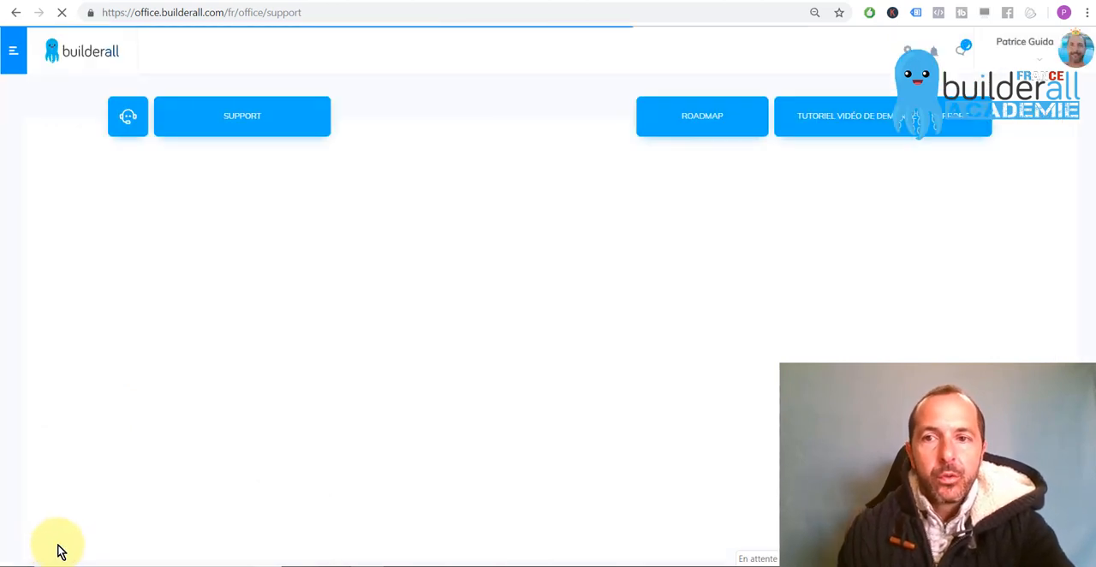
scroll(569, 342, "down", 3)
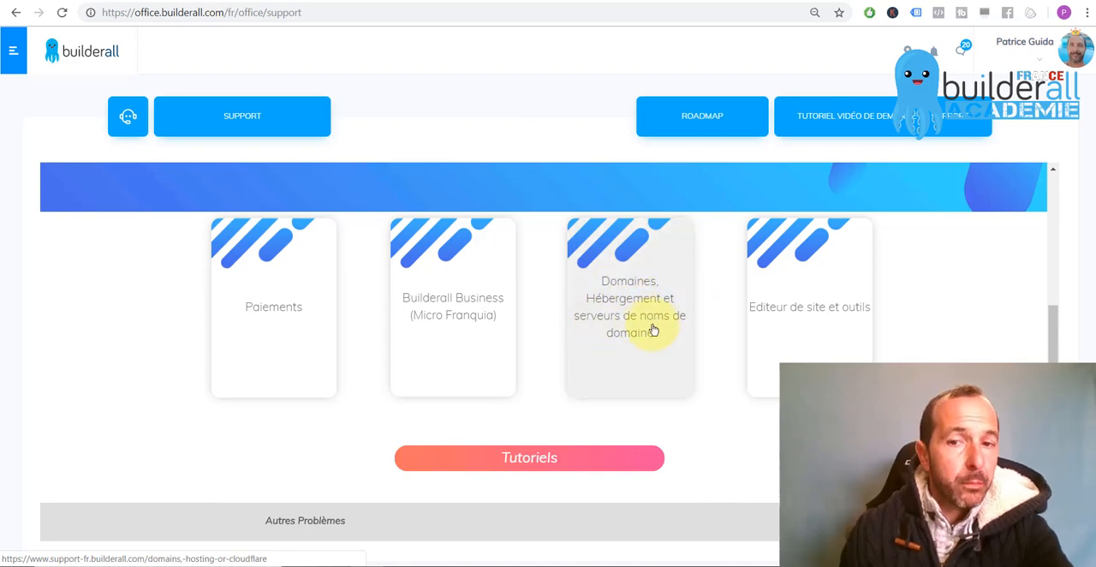
left_click(622, 315)
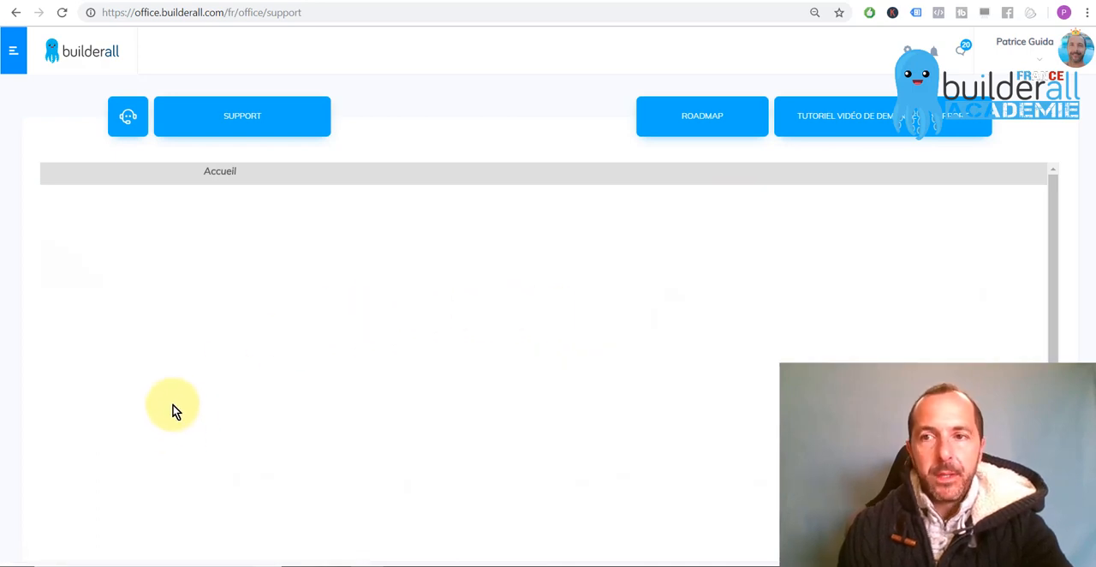
scroll(176, 405, "down", 3)
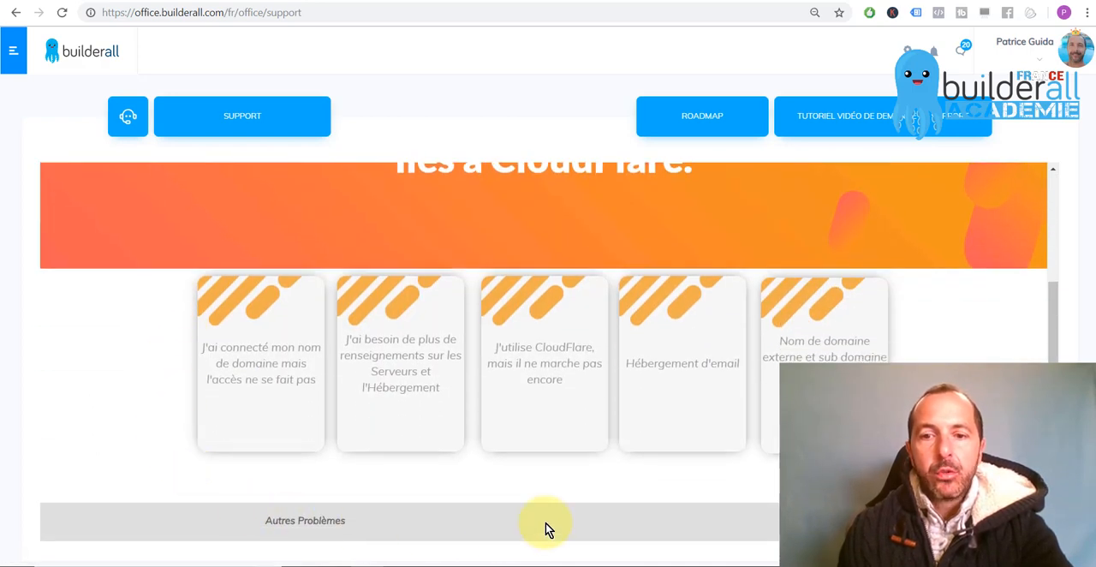
left_click(726, 368)
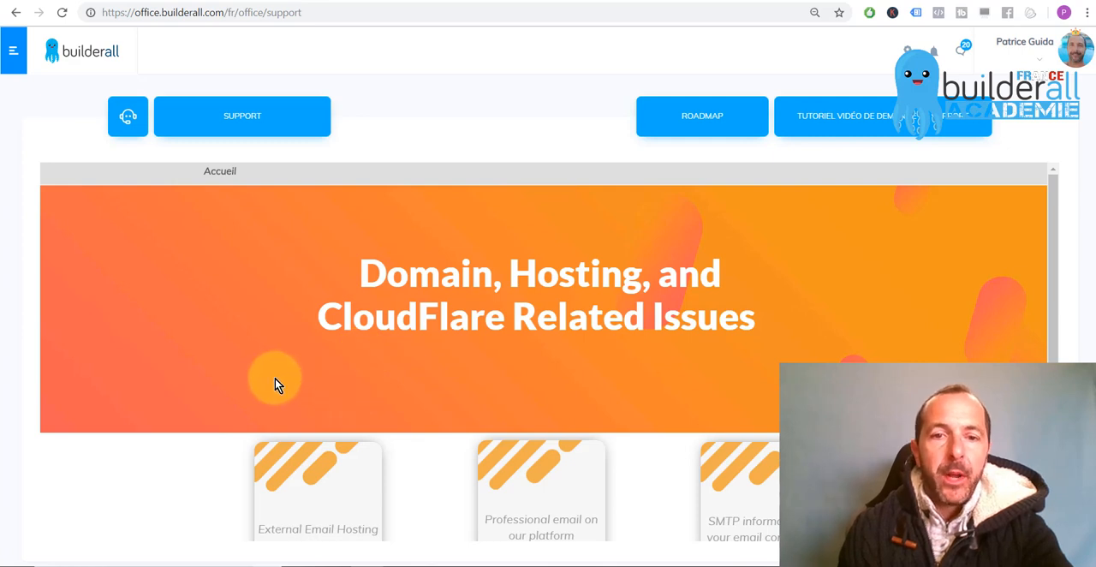
scroll(275, 378, "down", 4)
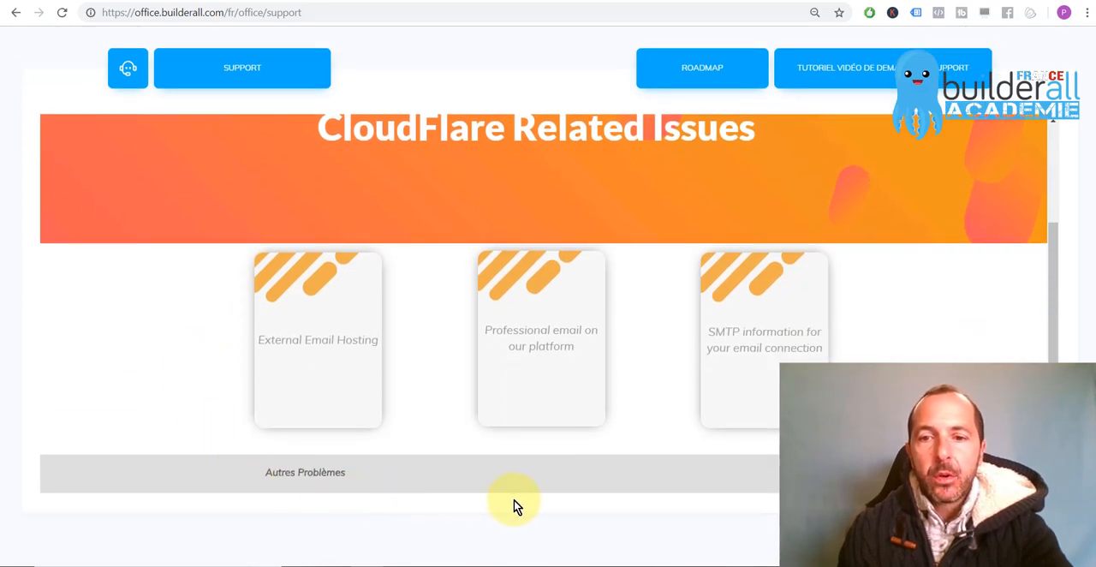
left_click(762, 349)
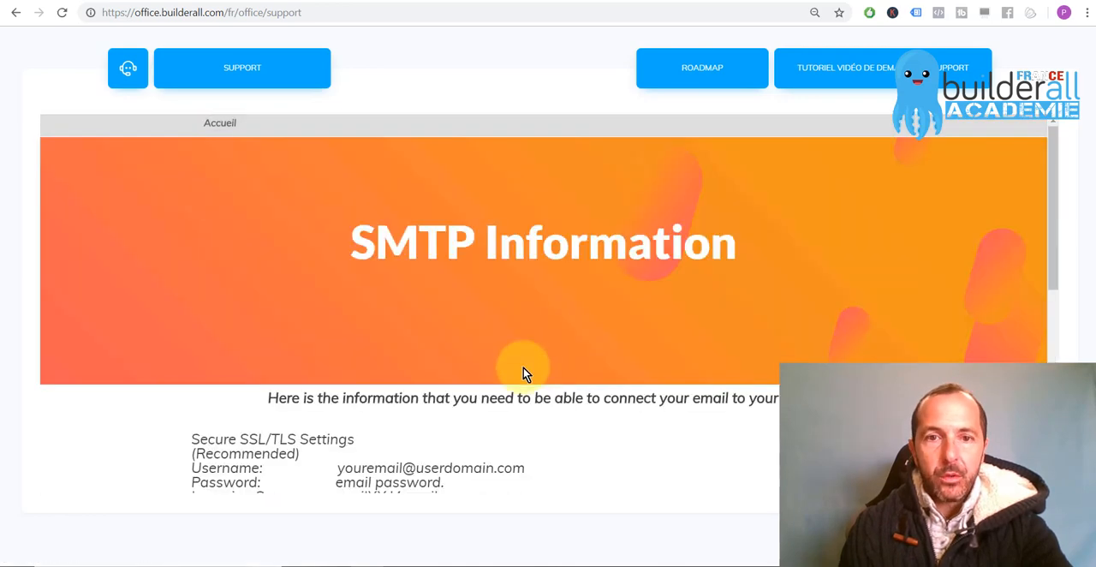
Examine the recommended Secure SSL/TLS settings on the SMTP Information page, highlighting their heading and the username example
scroll(347, 397, "down", 1)
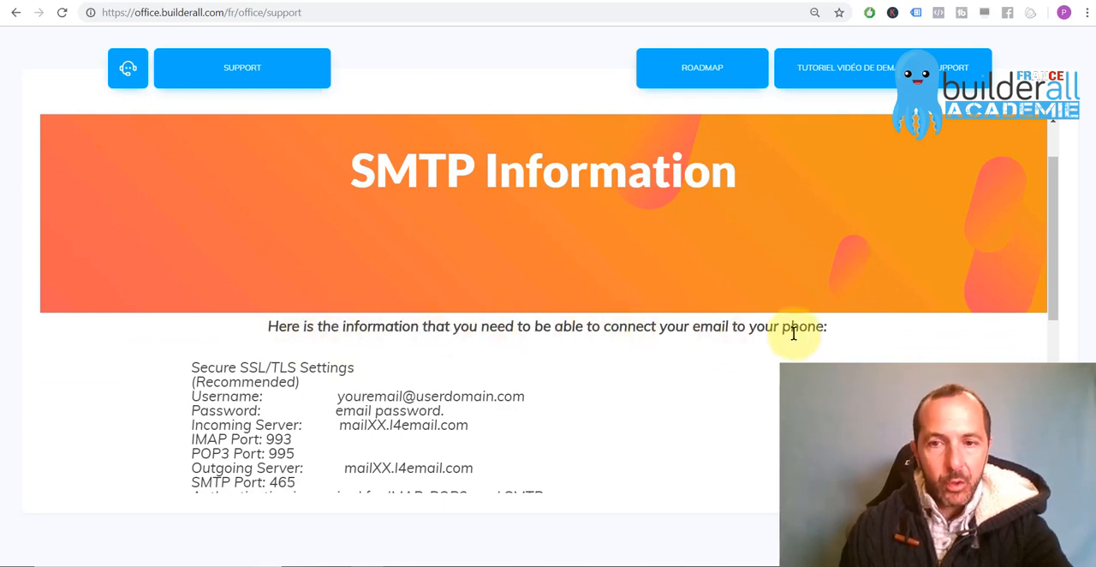
scroll(505, 418, "down", 1)
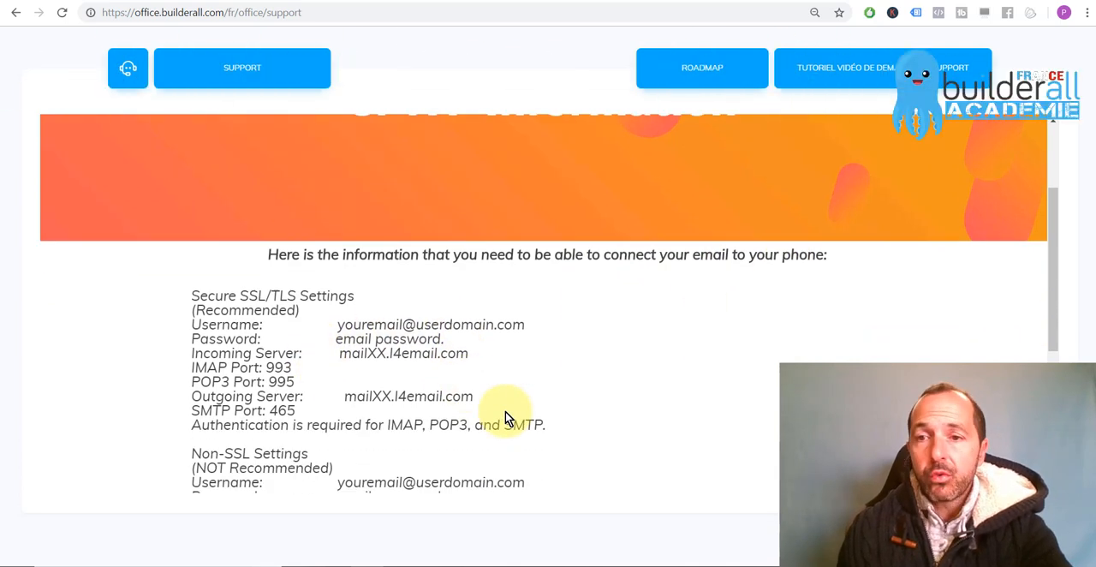
scroll(534, 411, "down", 1)
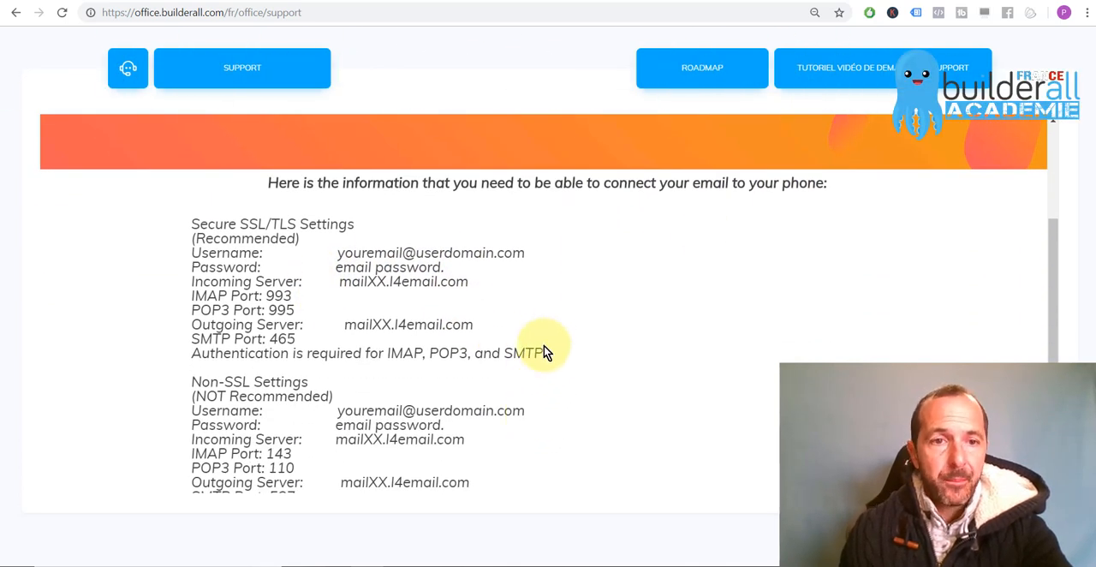
left_click_drag(194, 223, 354, 225)
left_click(358, 227)
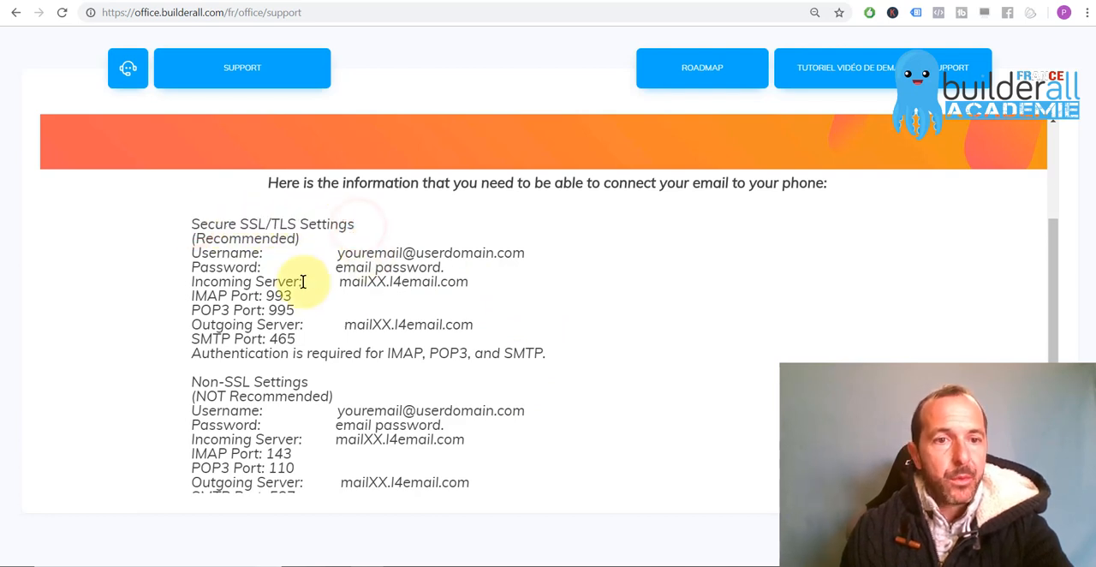
left_click_drag(339, 253, 528, 254)
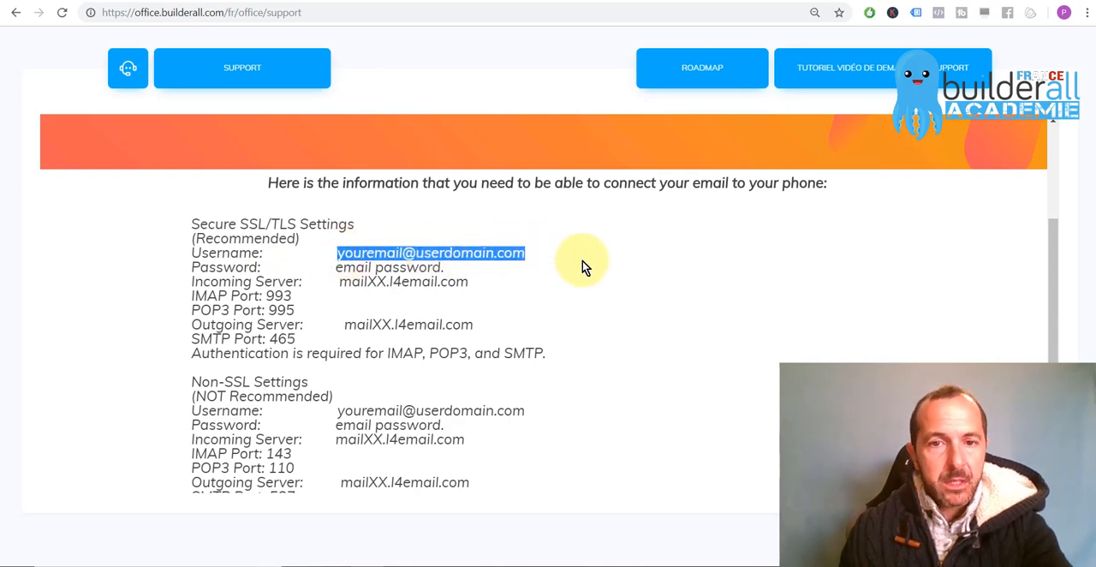
Switch to Outlook to highlight the new account's e-mail address, and return to the browser to highlight the XX in the incoming server name
left_click(336, 565)
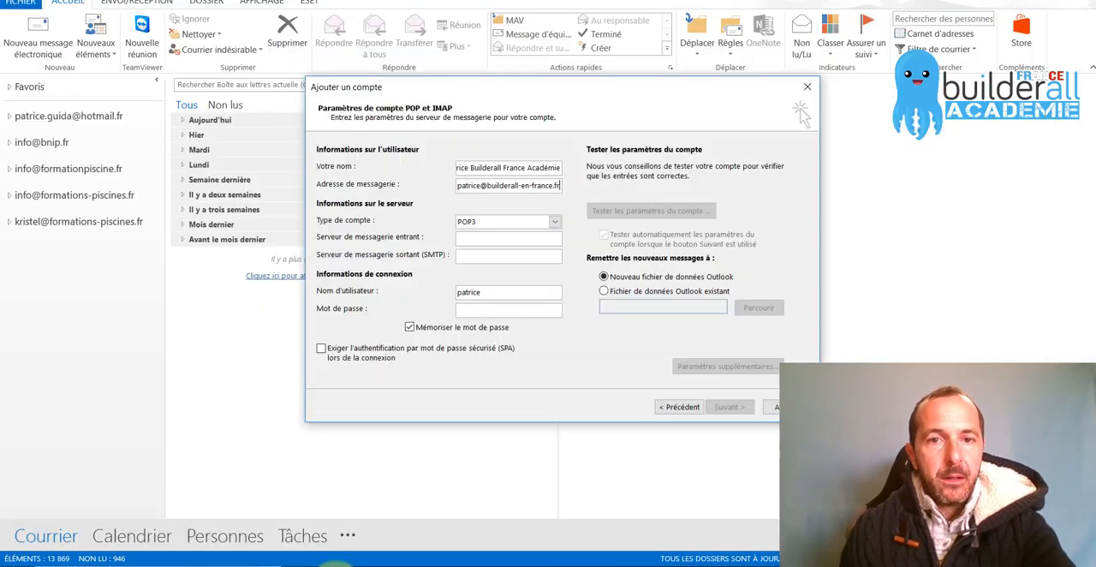
double_click(478, 190)
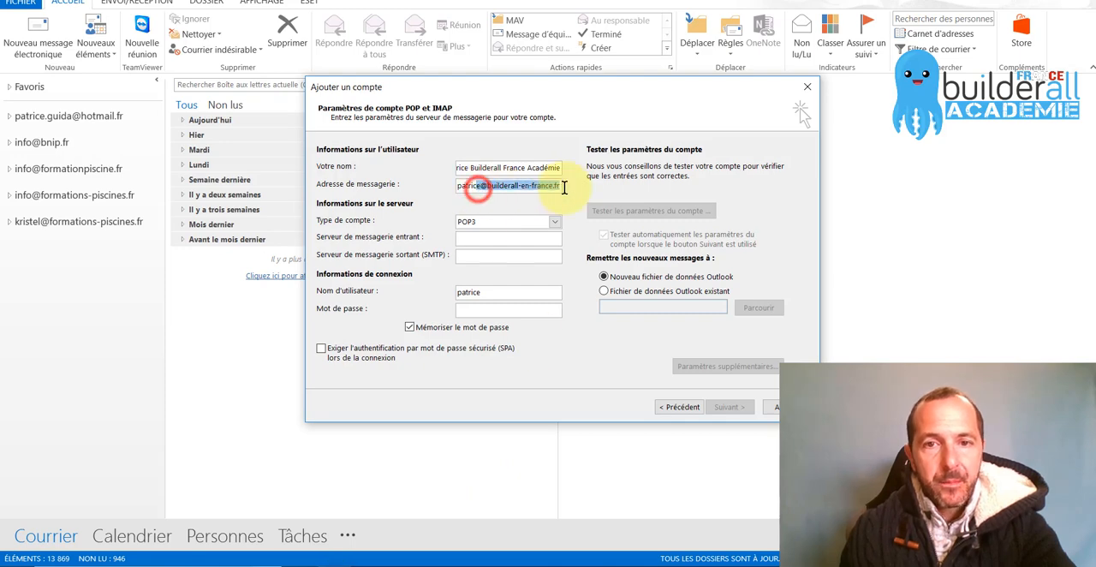
key("alt+Tab")
left_click(371, 295)
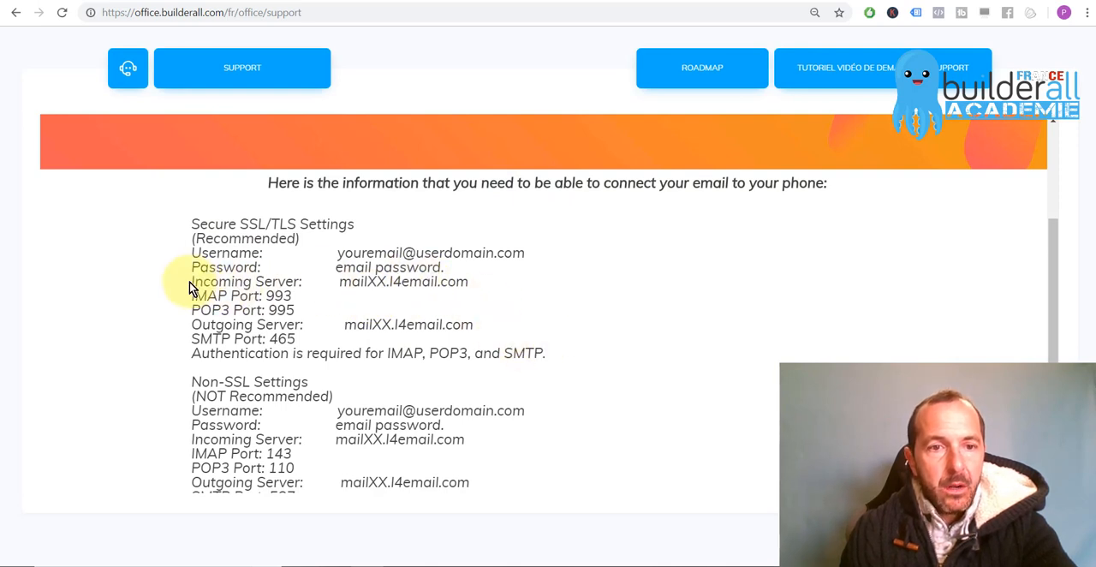
left_click_drag(191, 282, 368, 283)
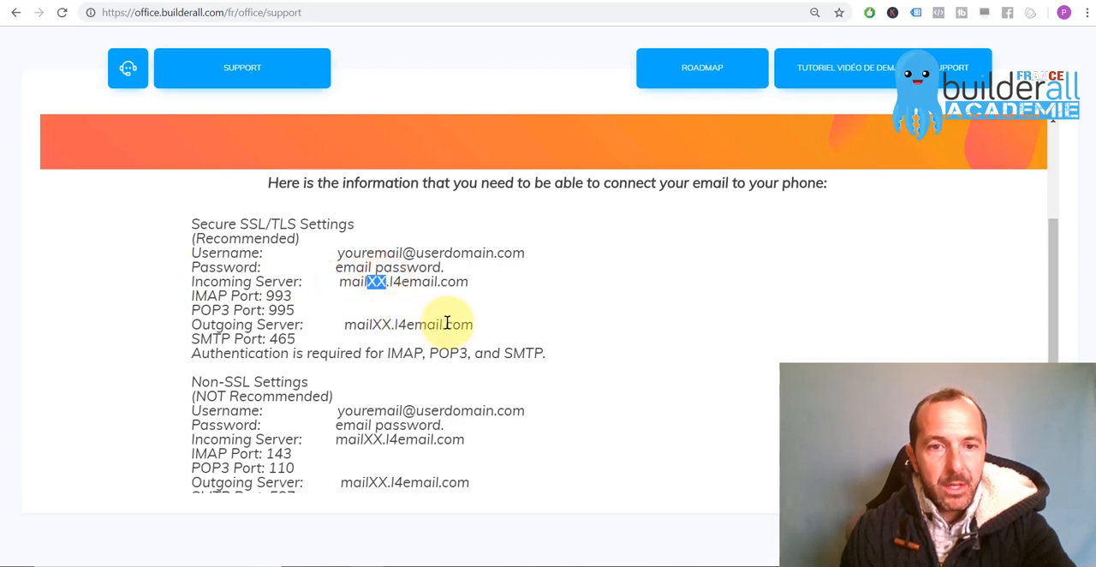
left_click(399, 284)
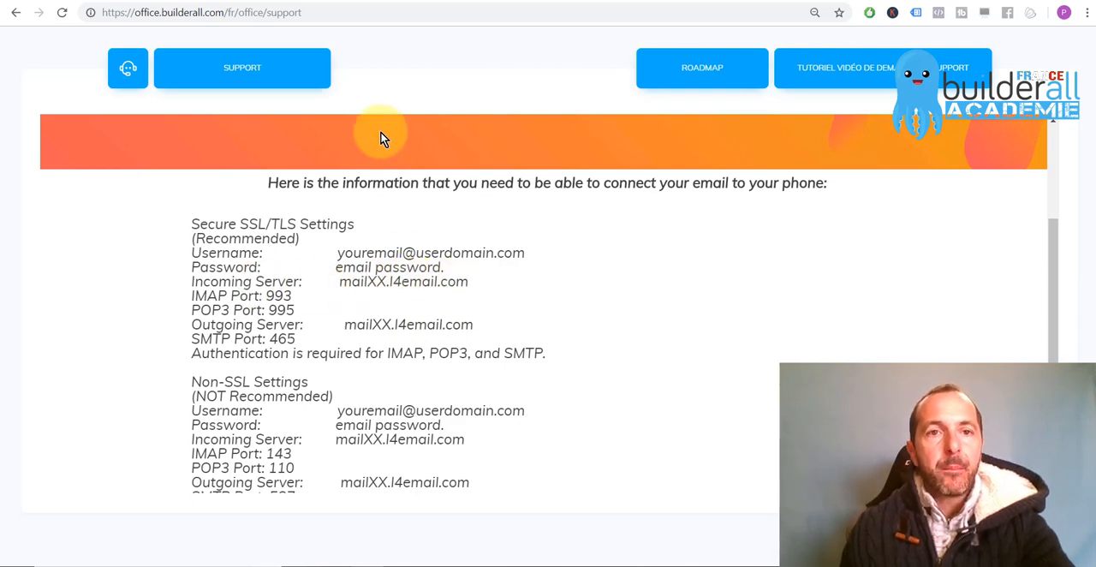
Copy mailXX.l4email.com from the support page into the incoming and outgoing (SMTP) mail server fields of the new Outlook account
left_click_drag(467, 284, 338, 287)
key("ctrl+c")
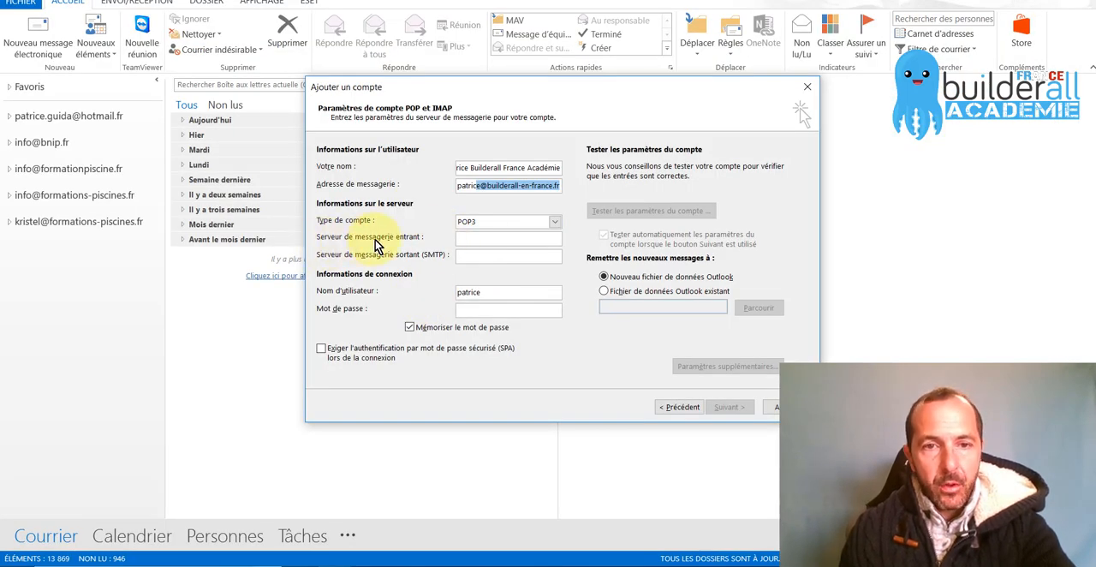
left_click(481, 238)
key("ctrl+v")
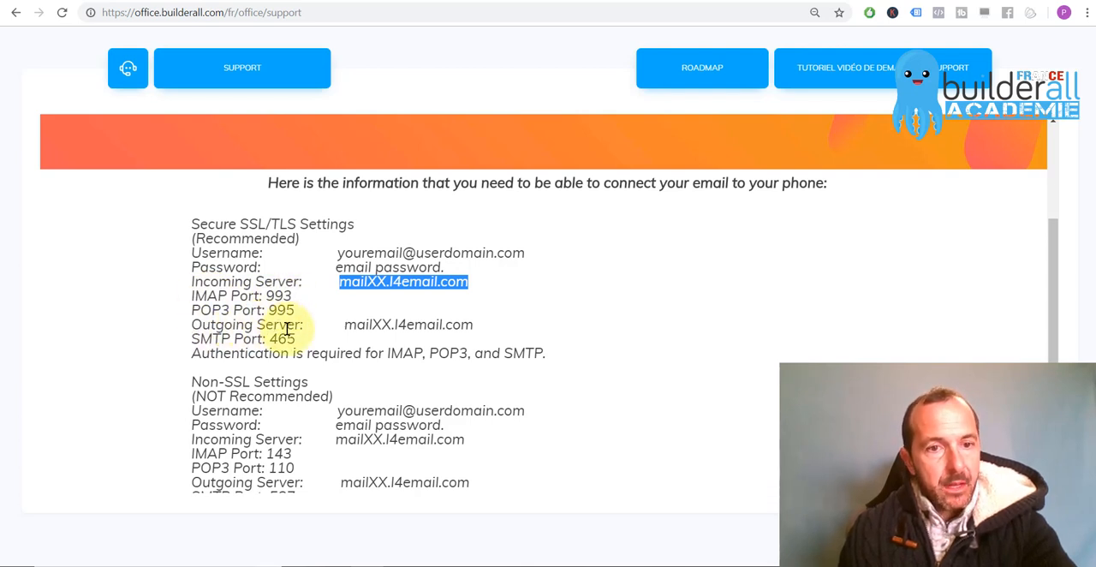
left_click_drag(354, 326, 453, 328)
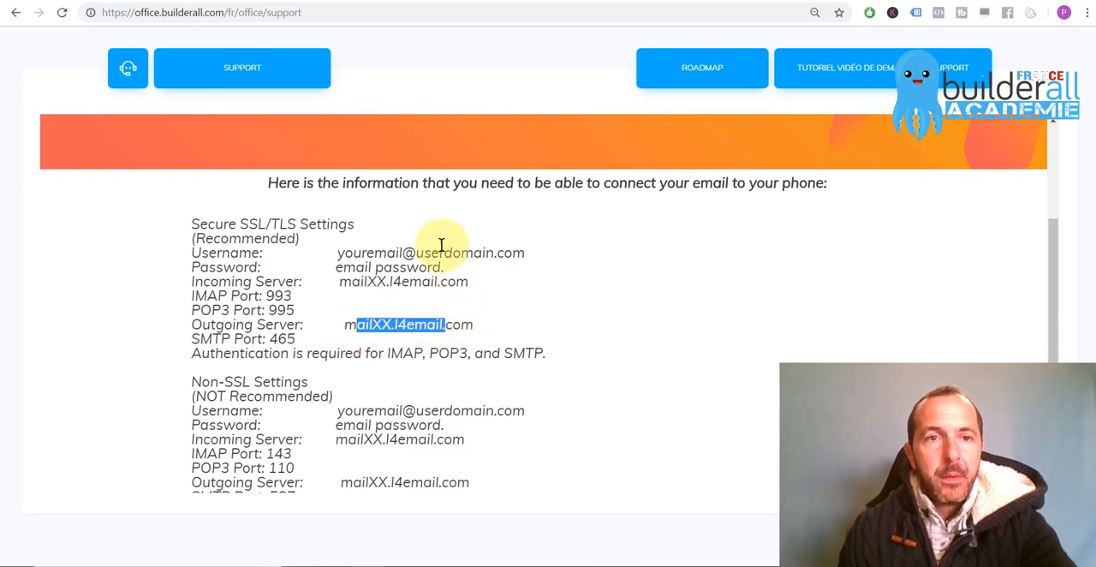
key("alt+Tab")
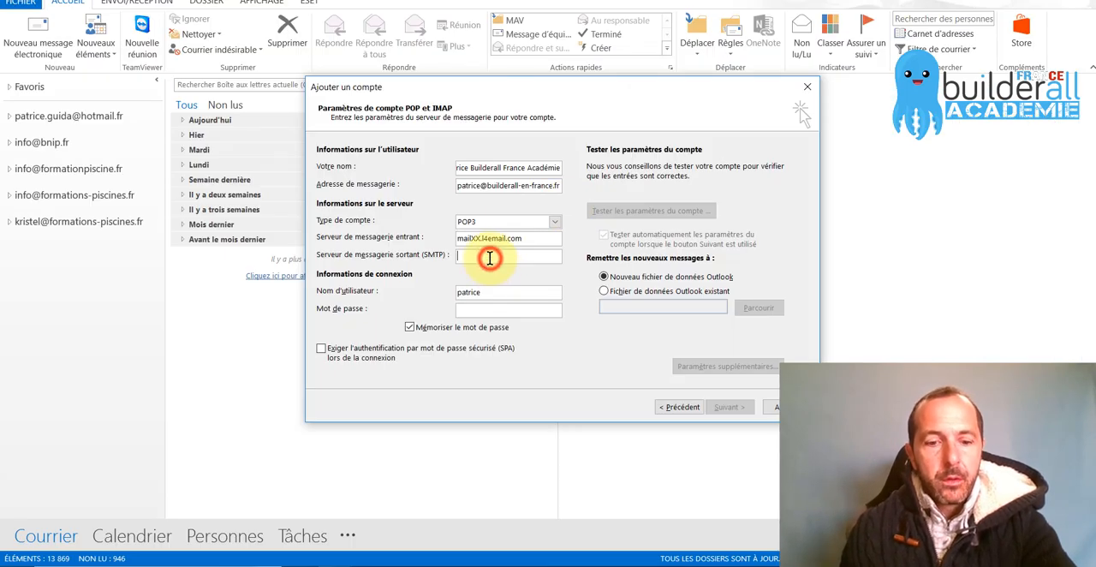
key("ctrl+v")
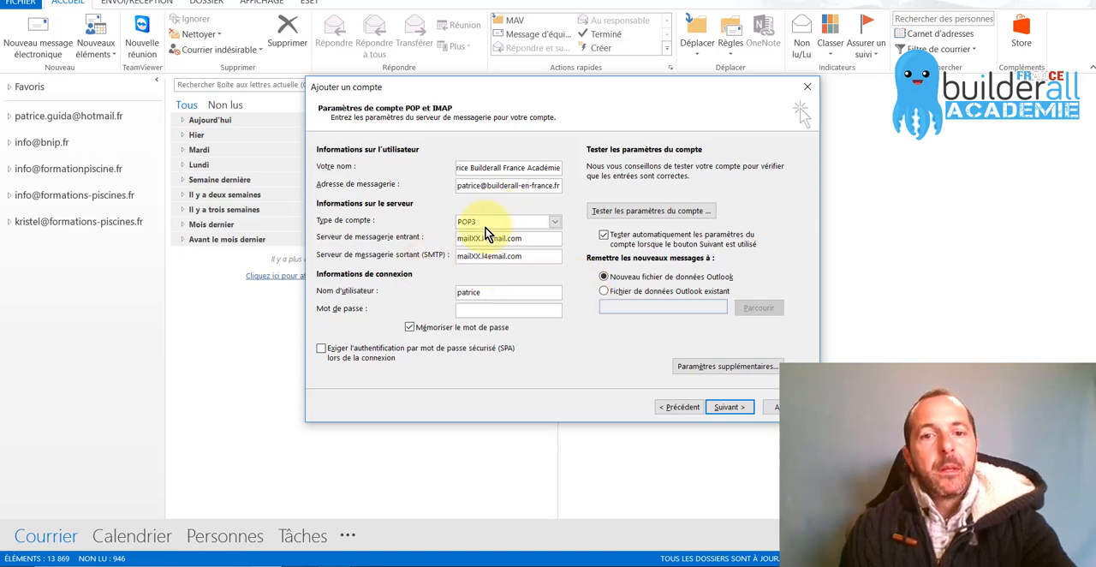
Switch to the browser and highlight the XX in the secure outgoing server name and the recommended SSL/TLS settings heading
key("alt+Tab")
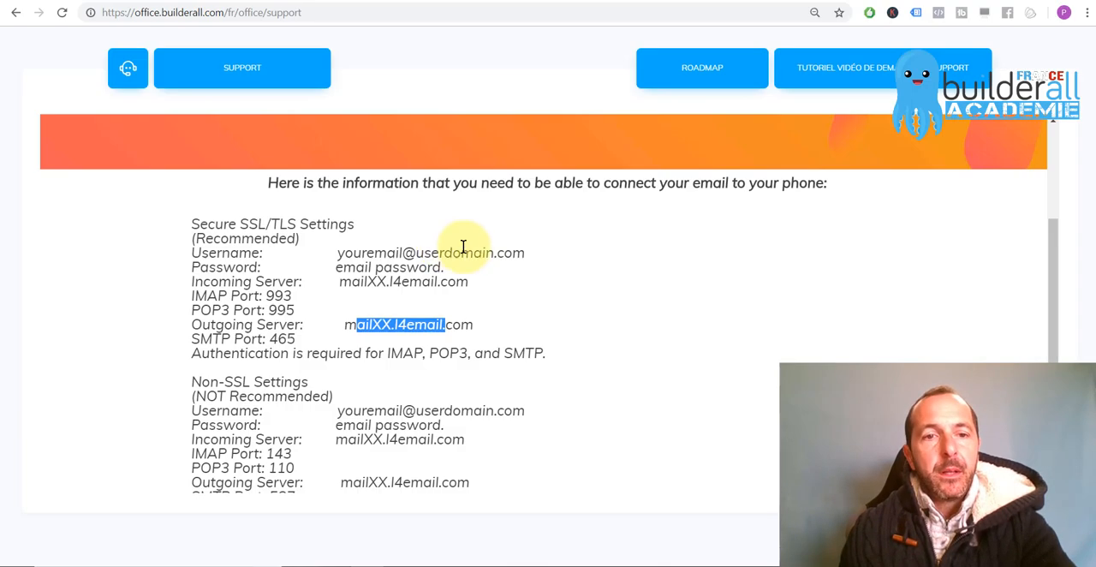
left_click(380, 324)
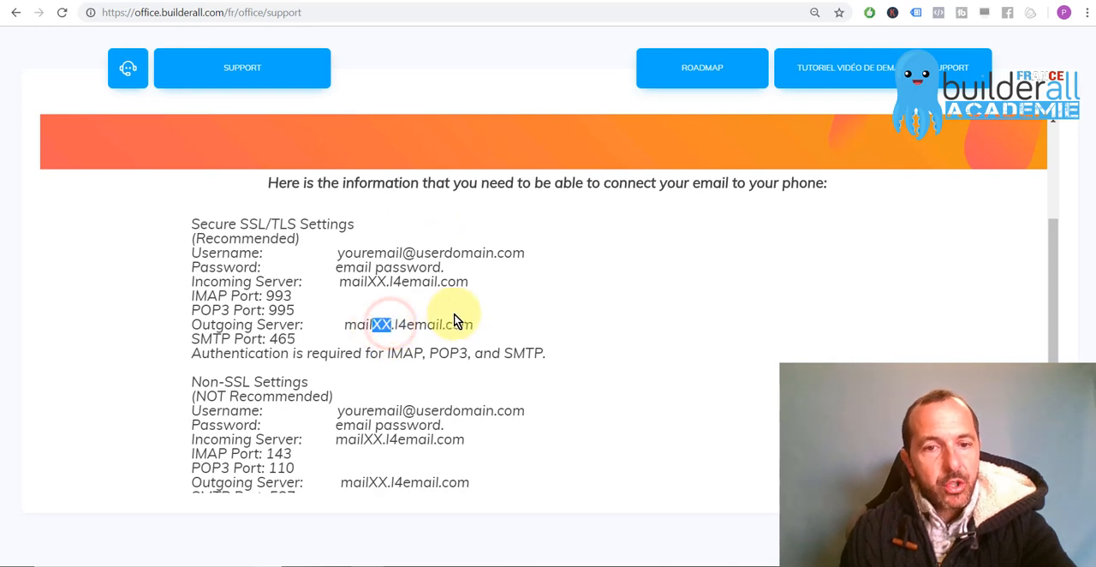
scroll(455, 319, "down", 1)
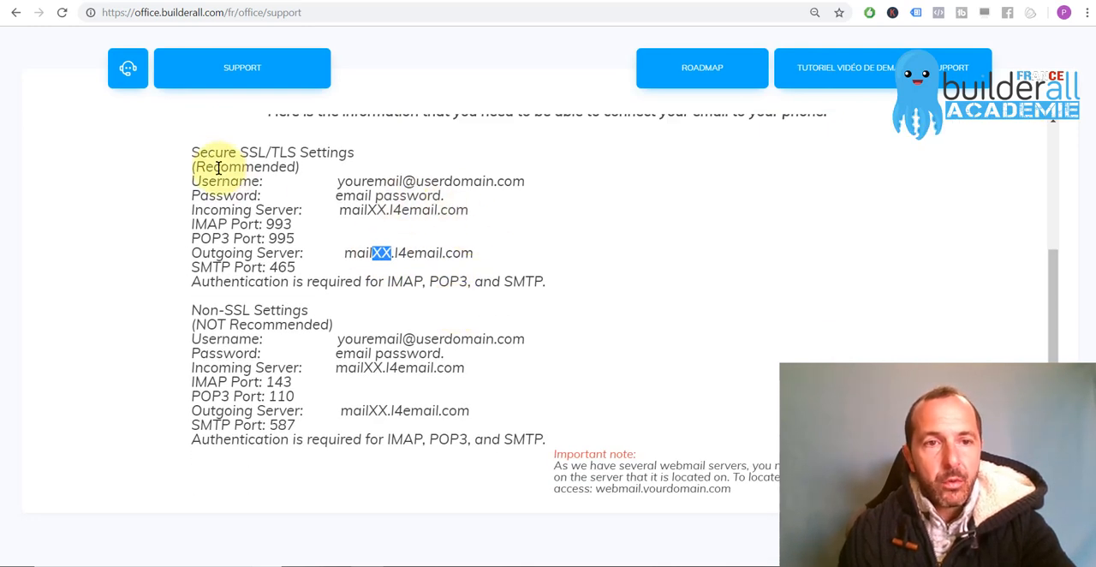
left_click_drag(193, 152, 358, 171)
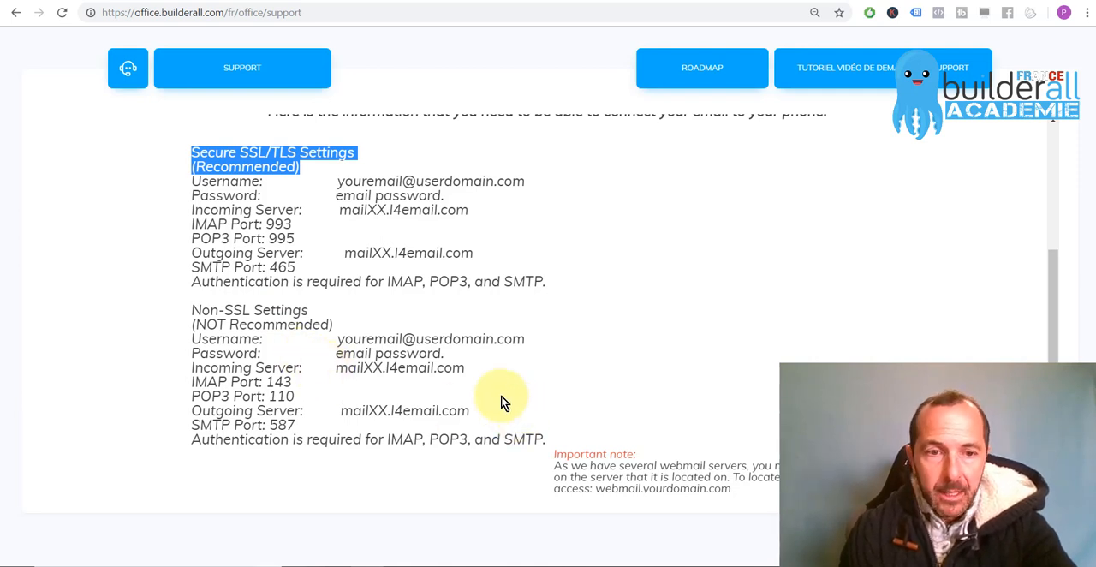
Examine the important note on locating the webmail server, highlighting MAIL05 and the mailXX placeholder in the note and the server names
scroll(501, 411, "down", 1)
scroll(505, 407, "down", 1)
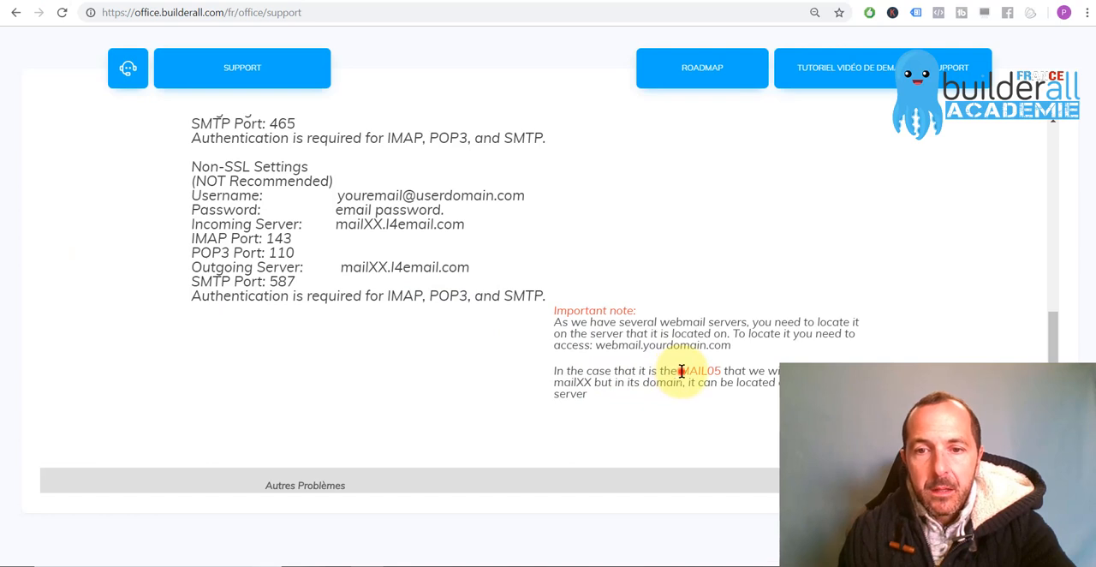
left_click_drag(704, 370, 720, 371)
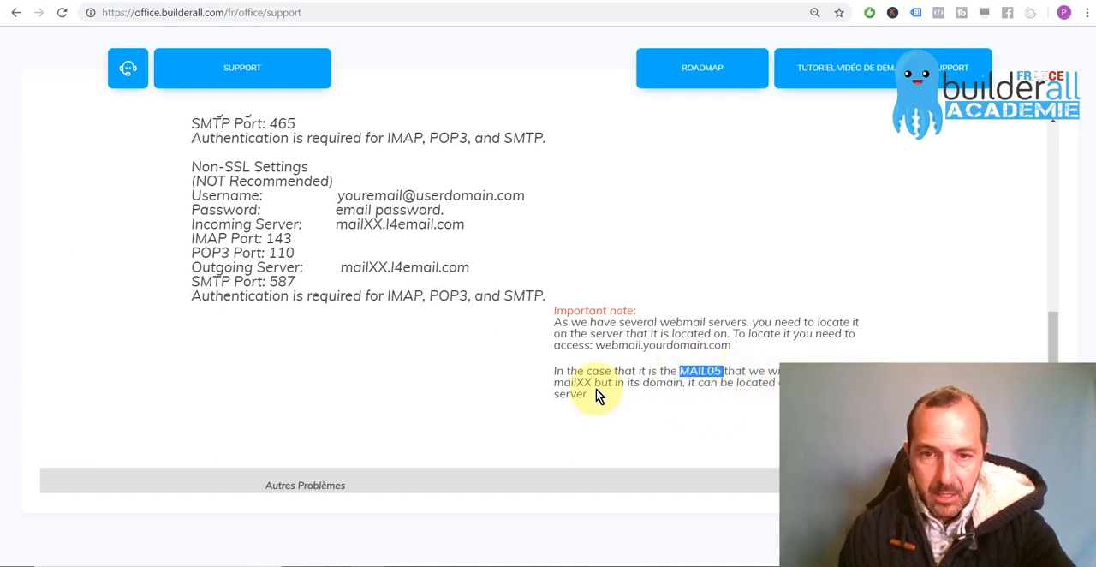
left_click_drag(555, 381, 593, 384)
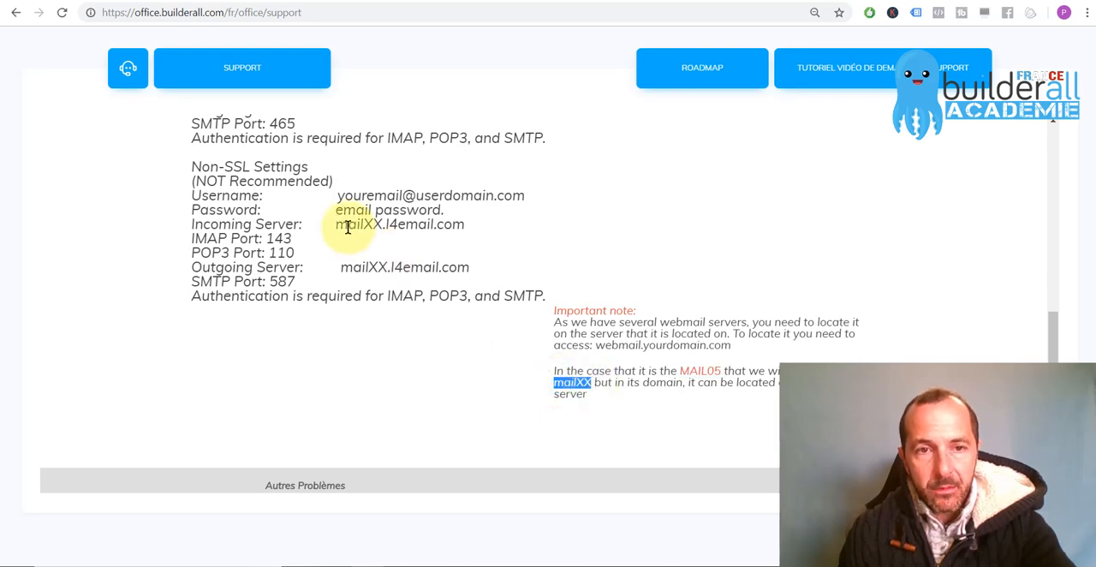
left_click_drag(341, 224, 386, 224)
scroll(377, 231, "up", 3)
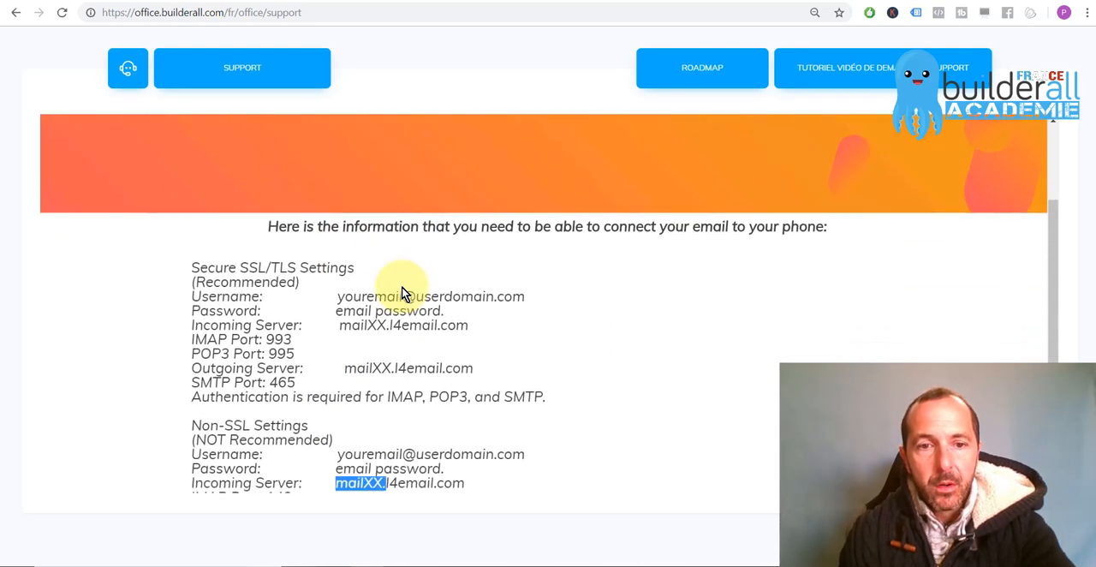
scroll(399, 291, "down", 1)
left_click_drag(339, 282, 386, 282)
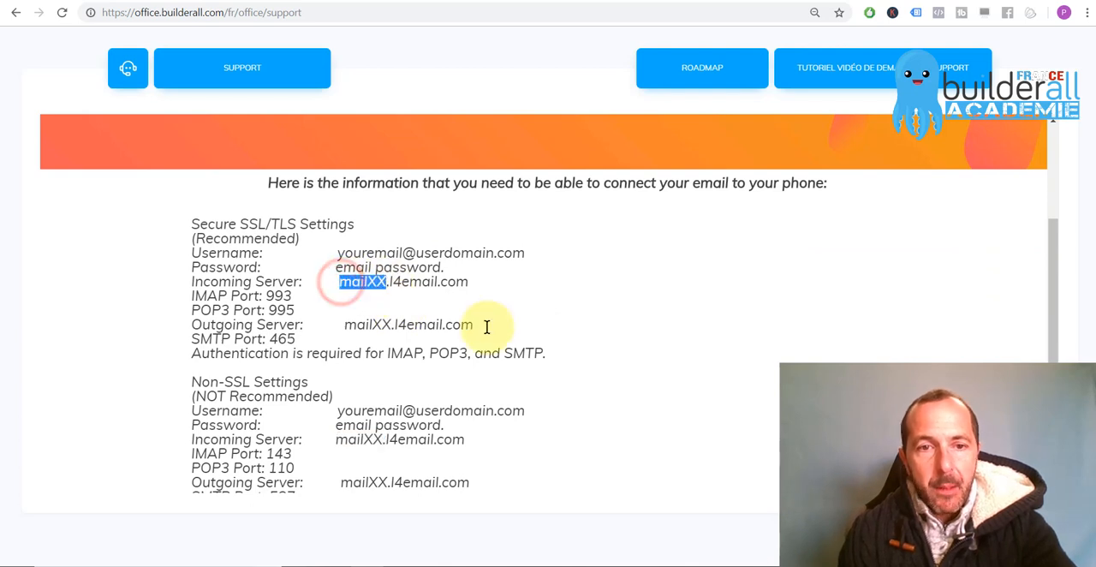
scroll(580, 351, "down", 1)
scroll(579, 351, "down", 2)
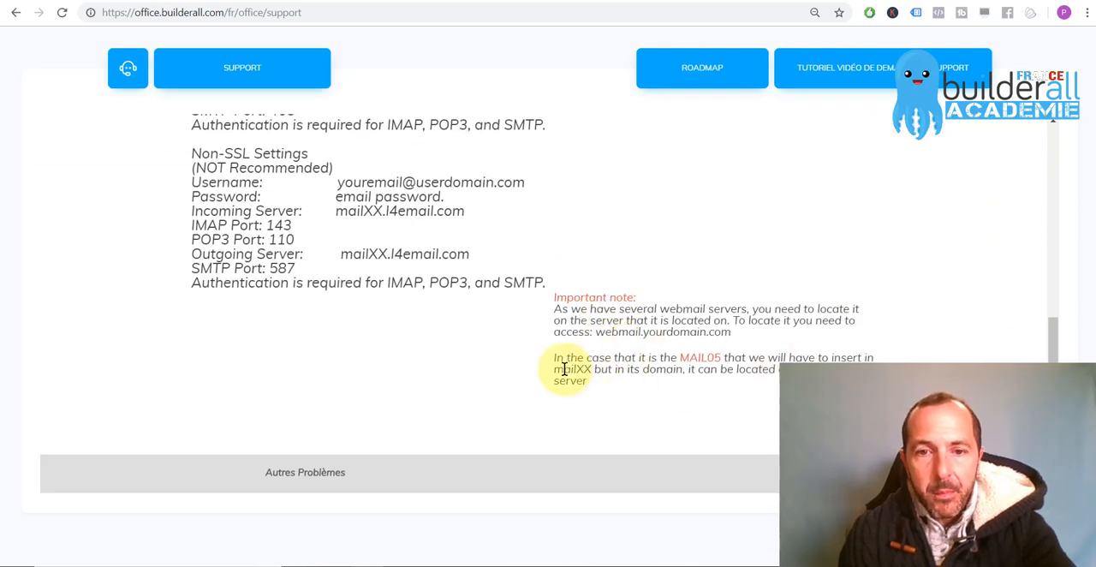
left_click_drag(554, 370, 589, 369)
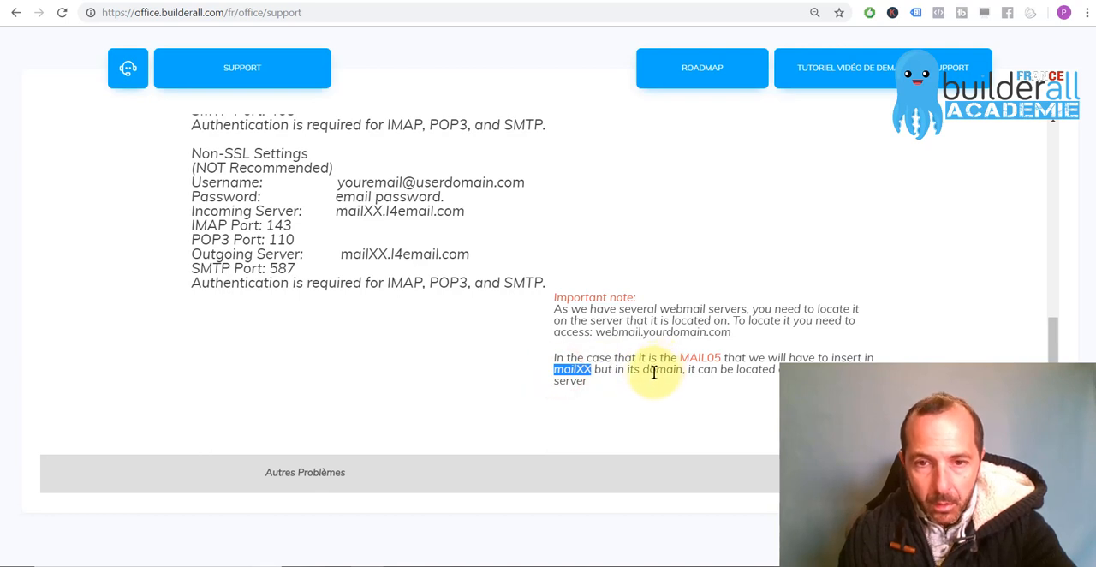
left_click(630, 365)
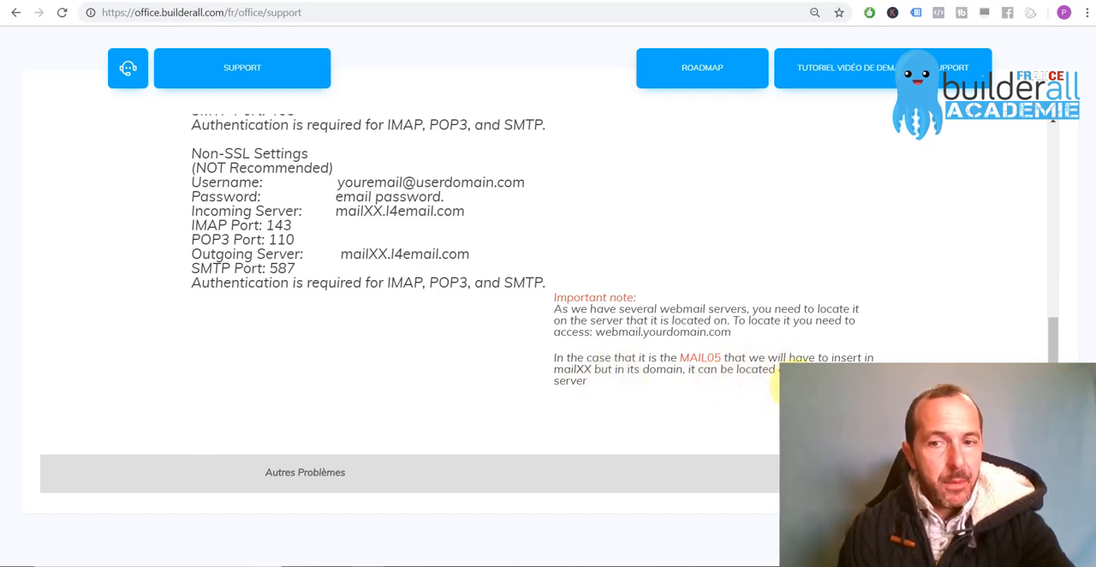
Highlight MAIL05 in the support note, and the server number 06 in the webmail page's web address
double_click(695, 358)
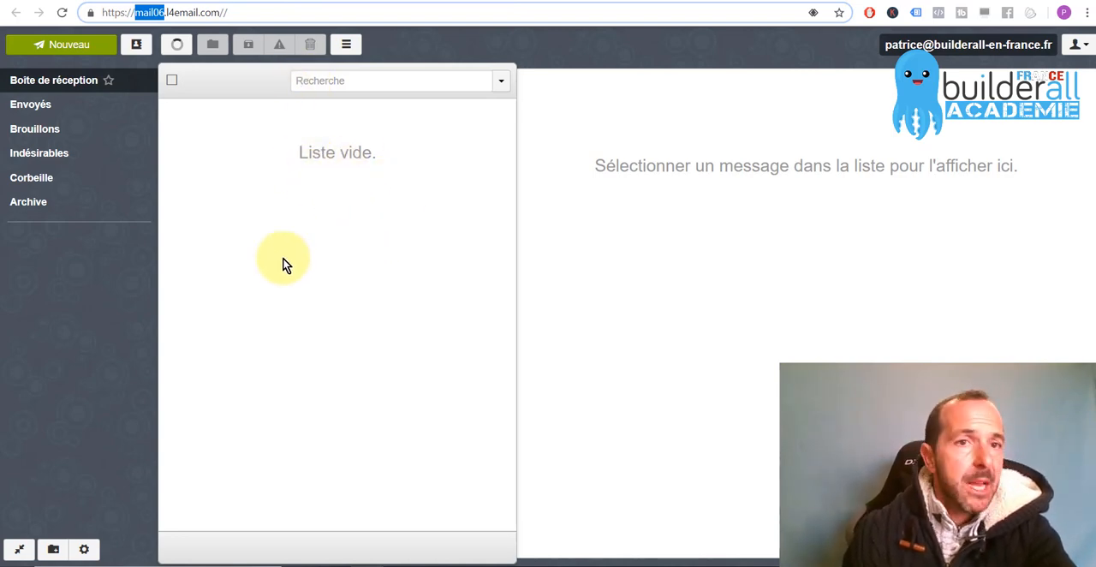
left_click(159, 12)
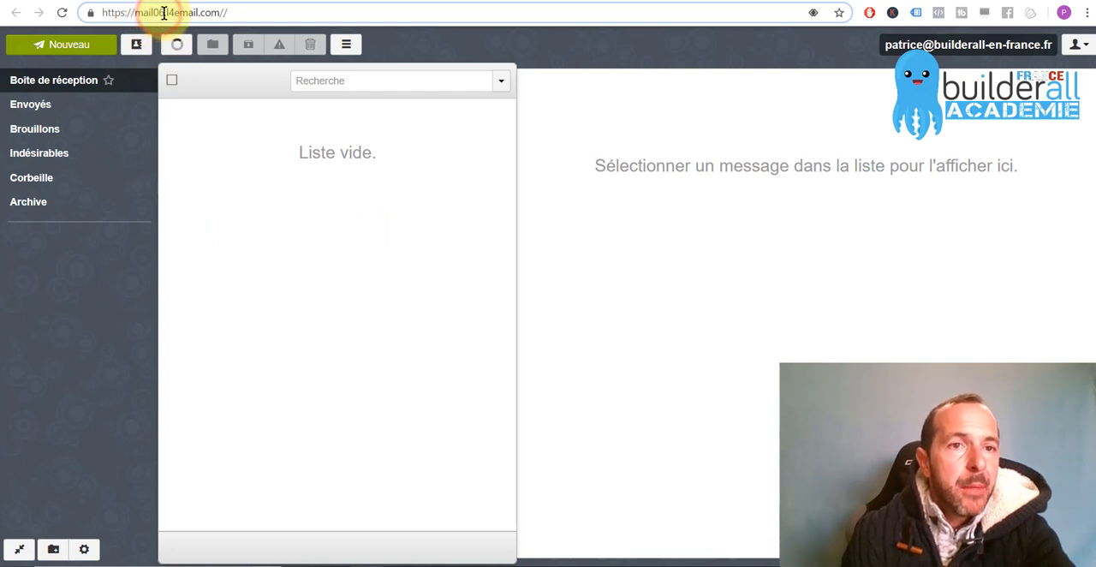
left_click_drag(165, 13, 154, 13)
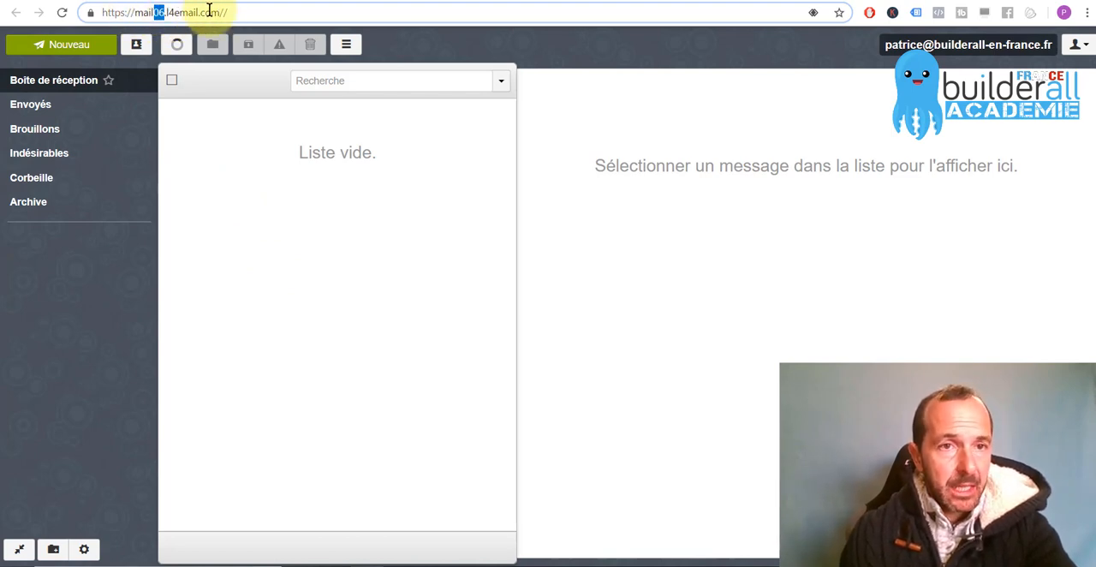
Switch to Outlook and change the incoming and outgoing (SMTP) mail servers to mail06.l4email.com
key("alt+Tab")
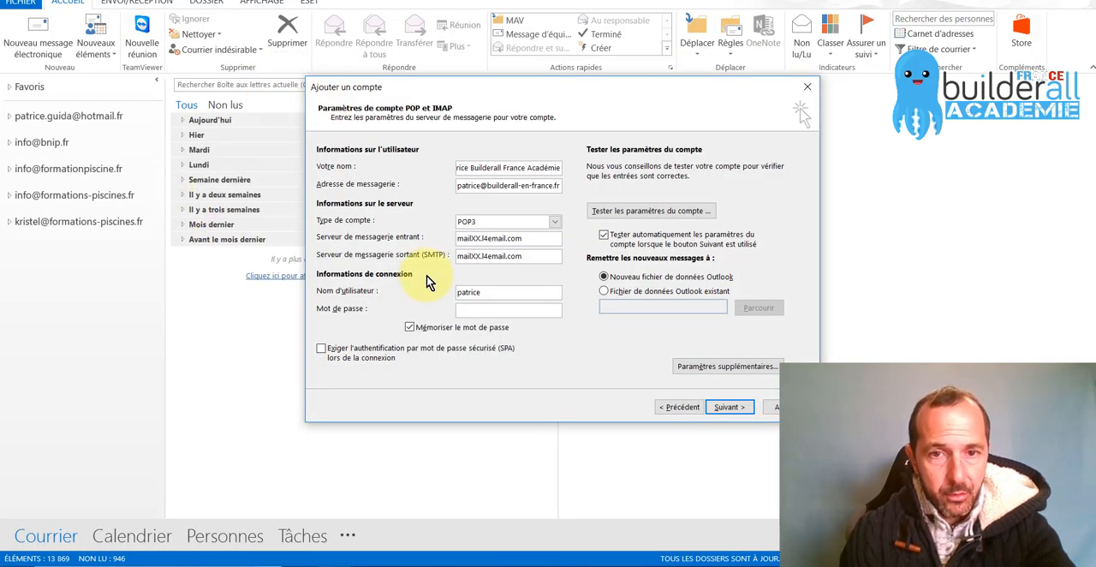
left_click(479, 237)
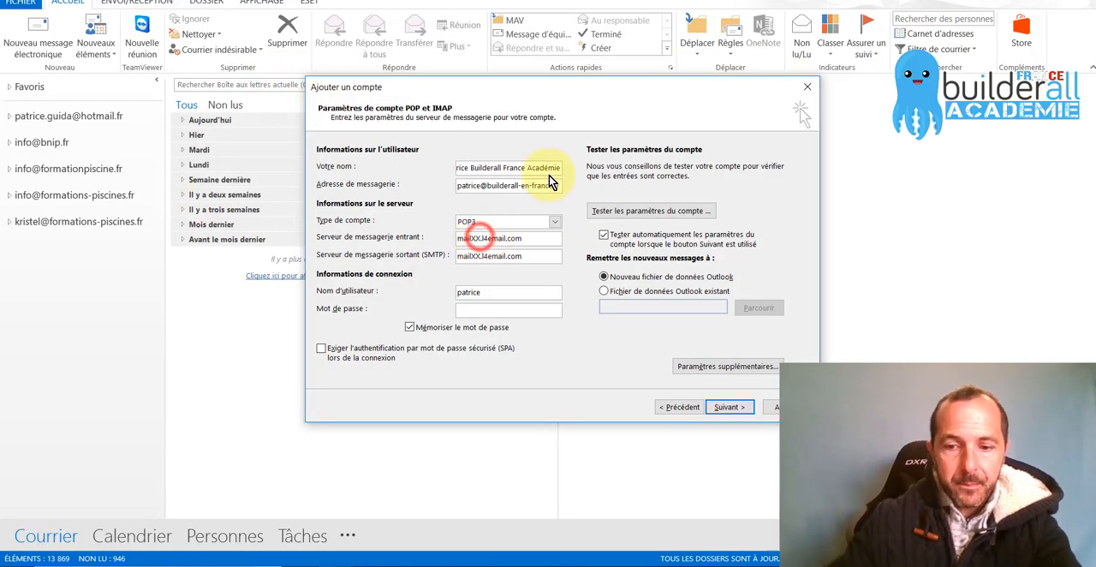
key("BackSpace")
key("BackSpace")
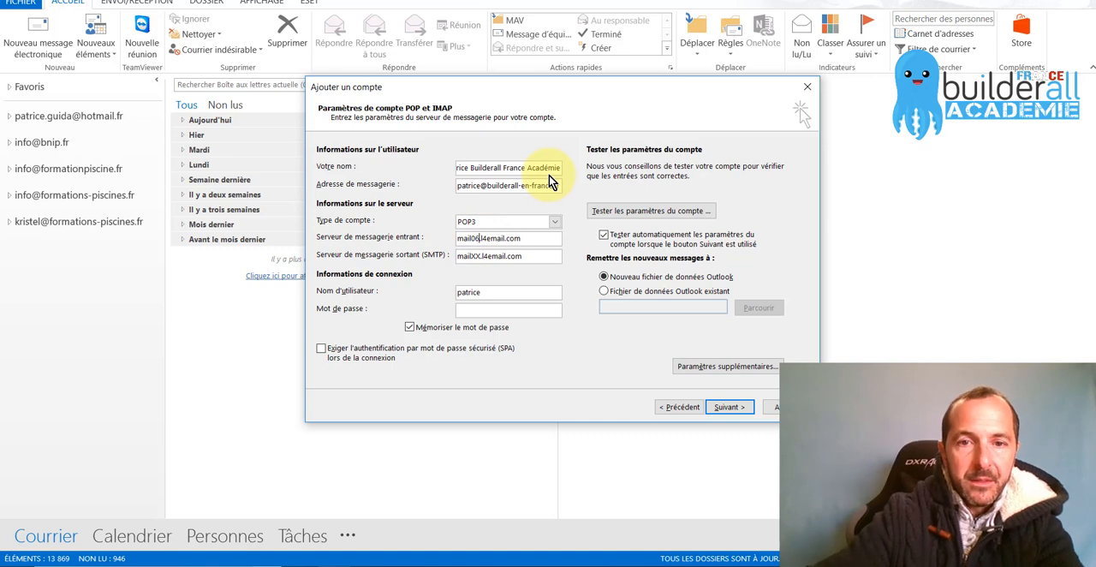
key("Tab")
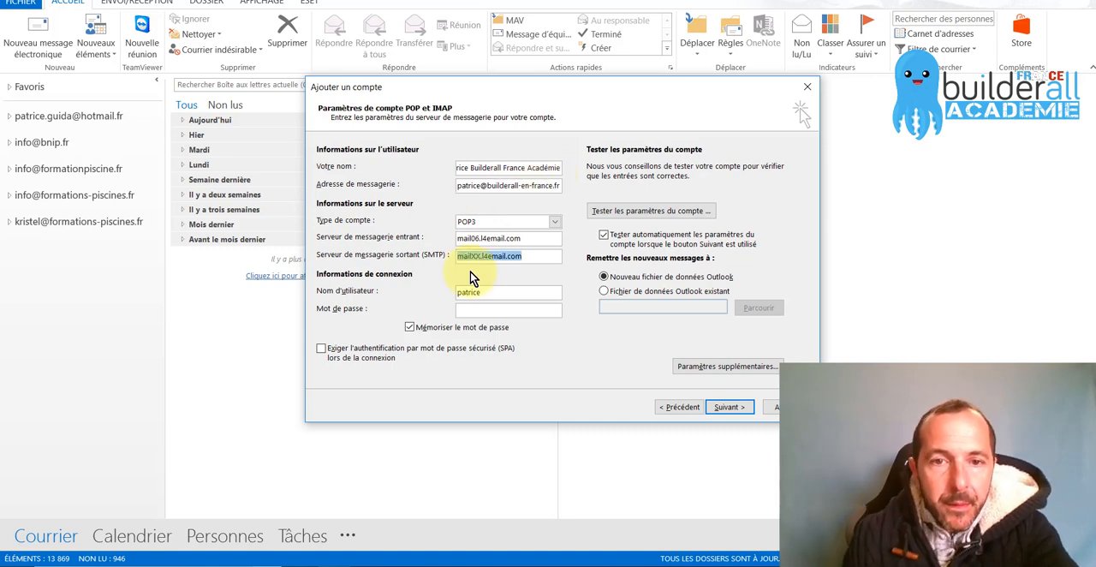
left_click_drag(470, 256, 481, 256)
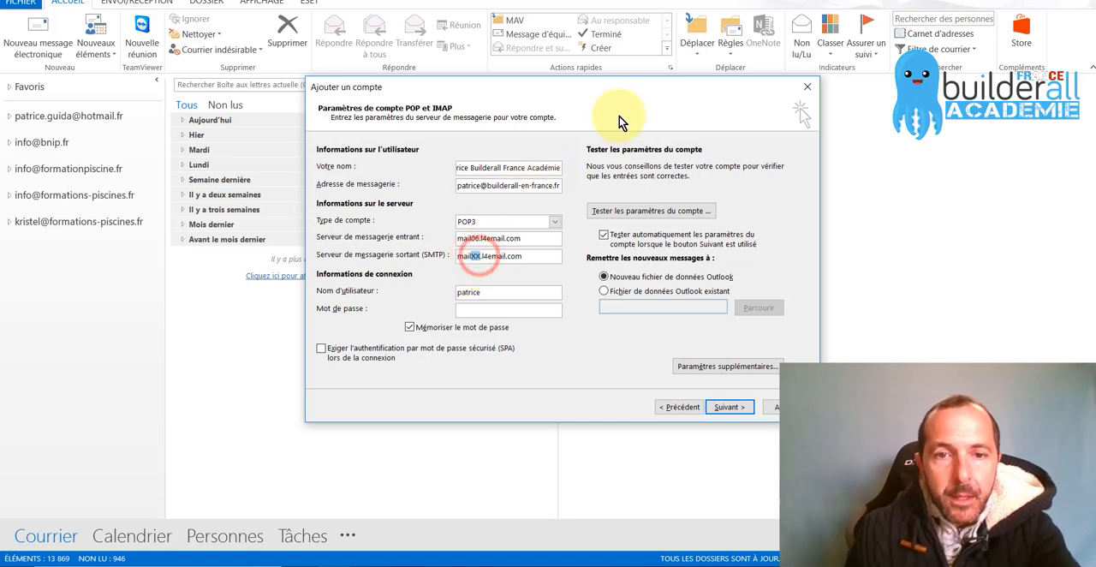
type("06")
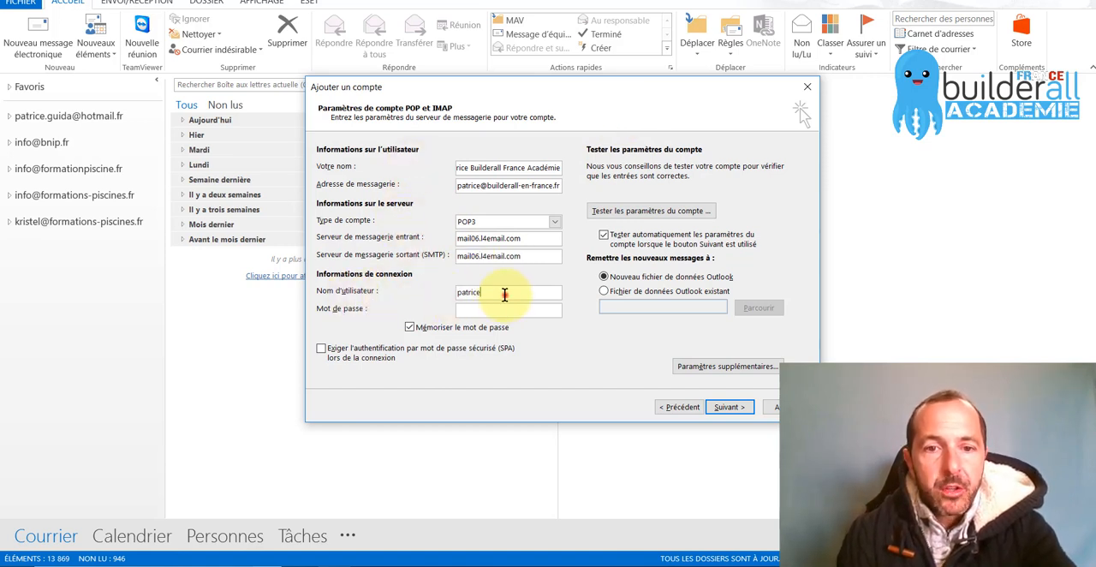
Enter the mailbox's full e-mail address as the login user name and fill in the account password
left_click_drag(505, 296, 458, 295)
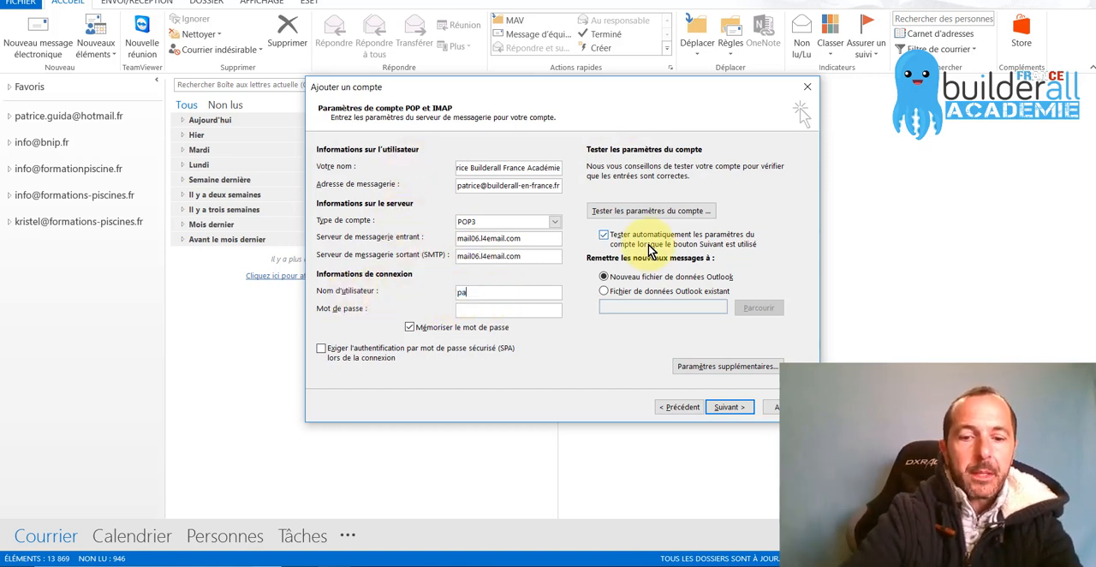
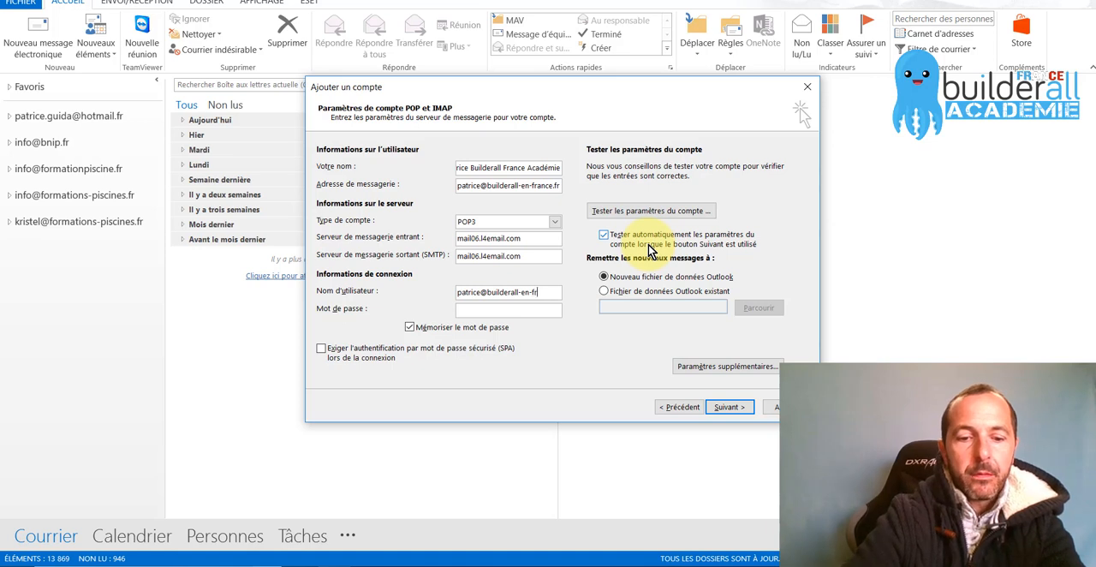
key("Tab")
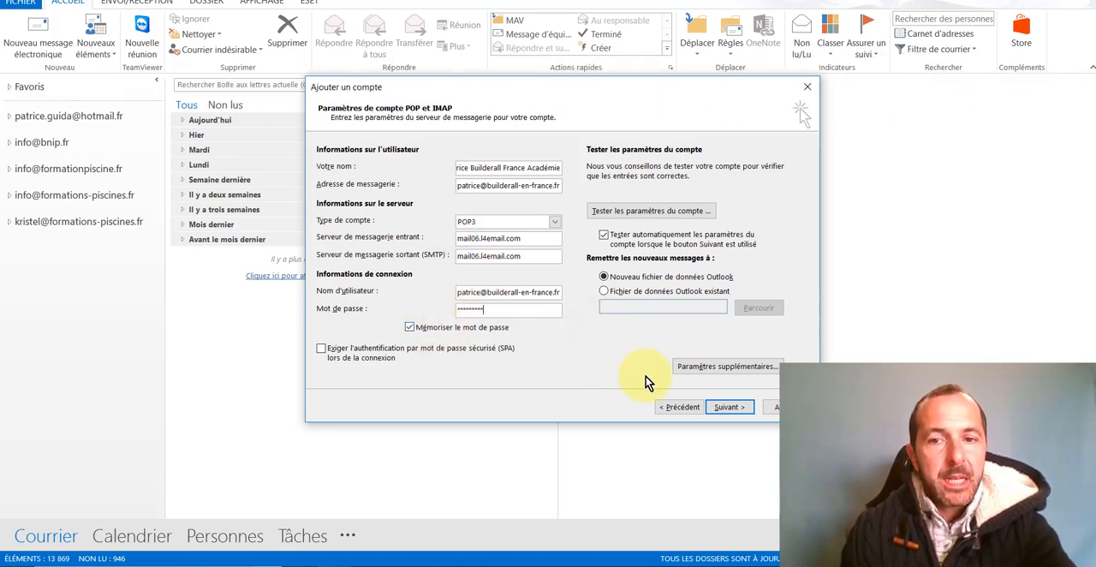
In the additional account settings, require authentication for the outgoing (SMTP) server, using the same settings as the incoming server
left_click(727, 369)
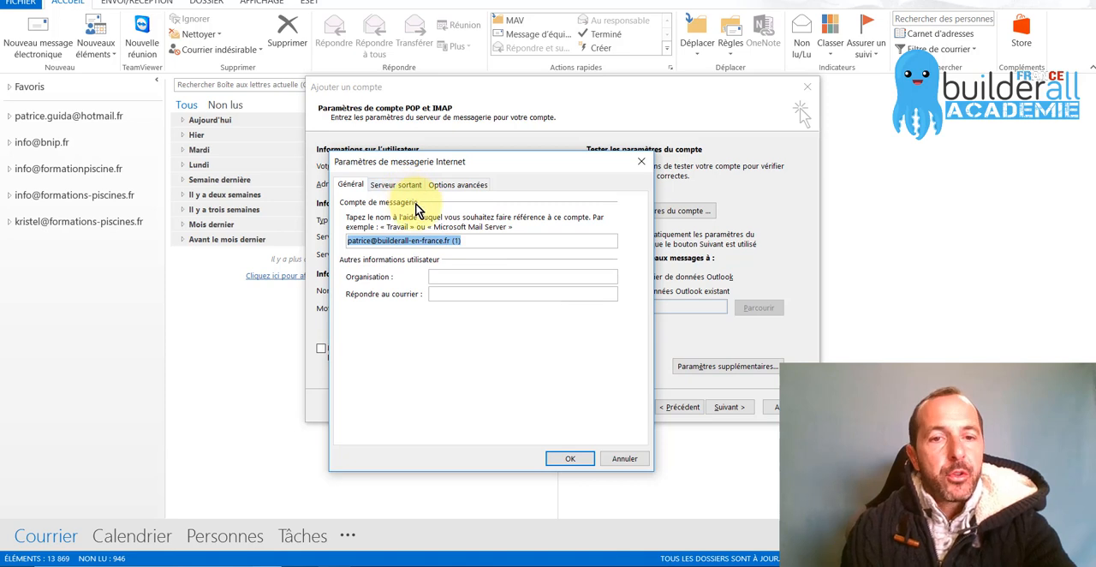
left_click(395, 184)
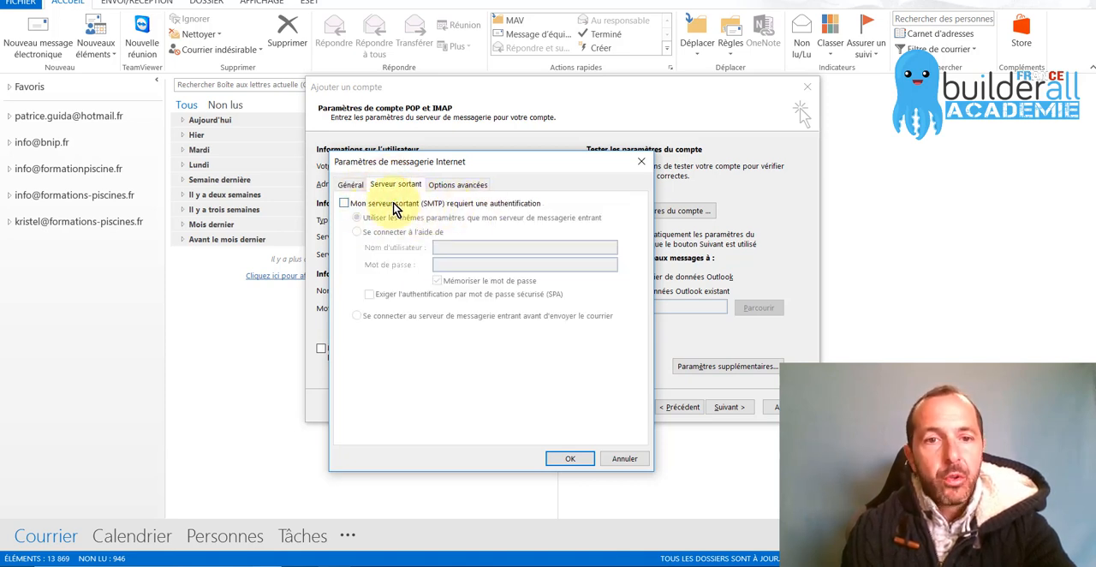
left_click(344, 203)
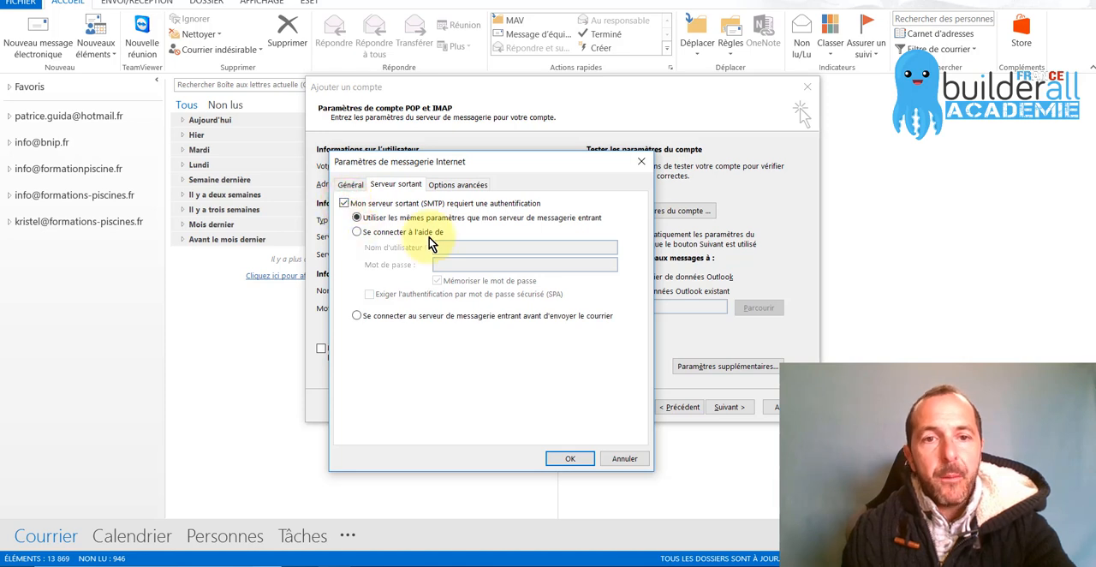
Open the advanced account options, and look up the secure incoming server, POP3 port and SMTP port on the Builderall support page
left_click(462, 184)
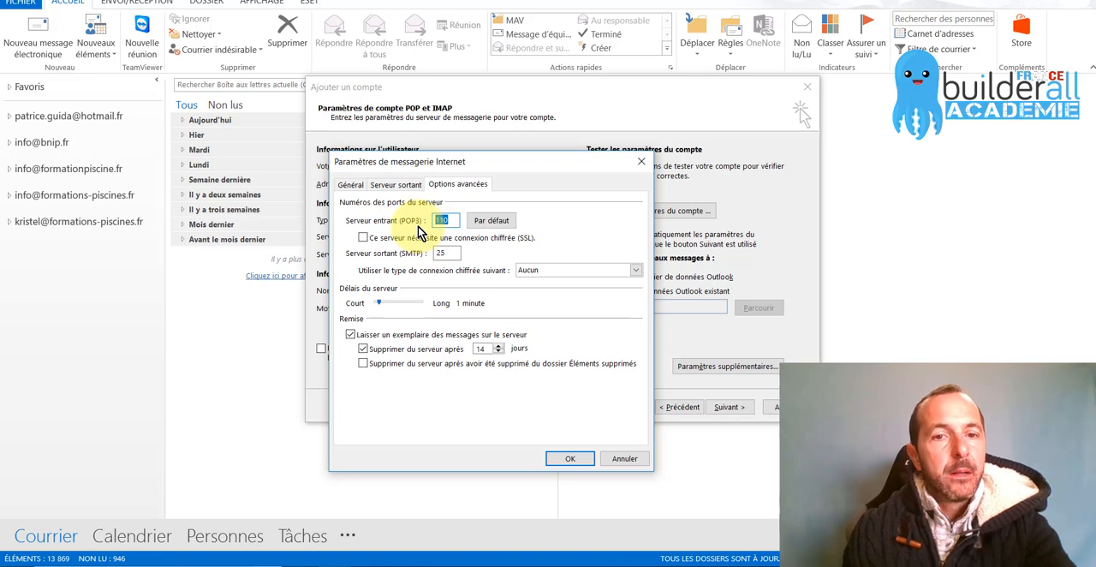
key("alt+Tab")
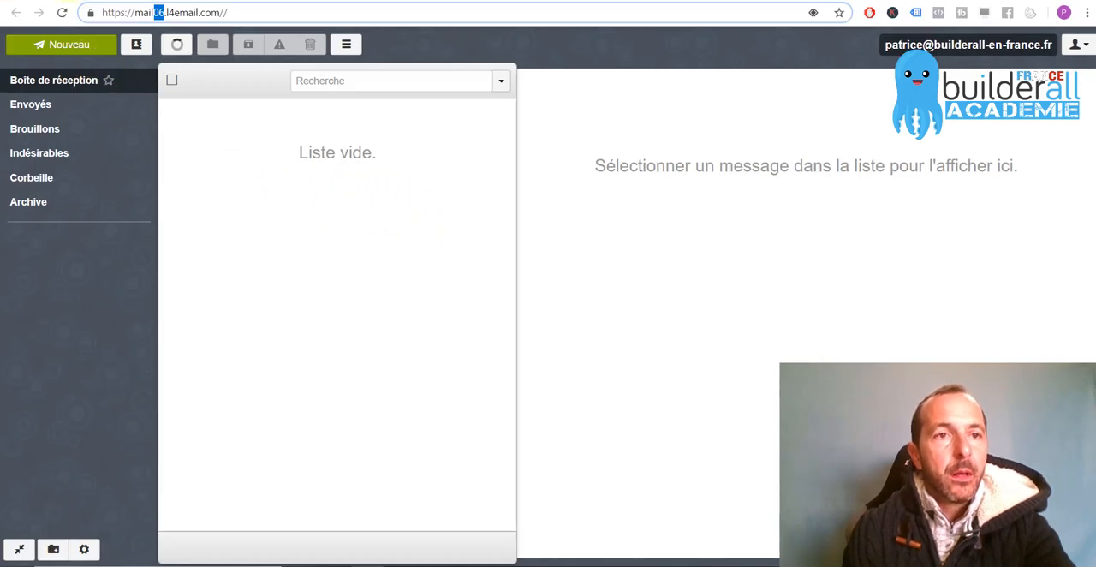
key("alt+Tab")
scroll(390, 313, "up", 3)
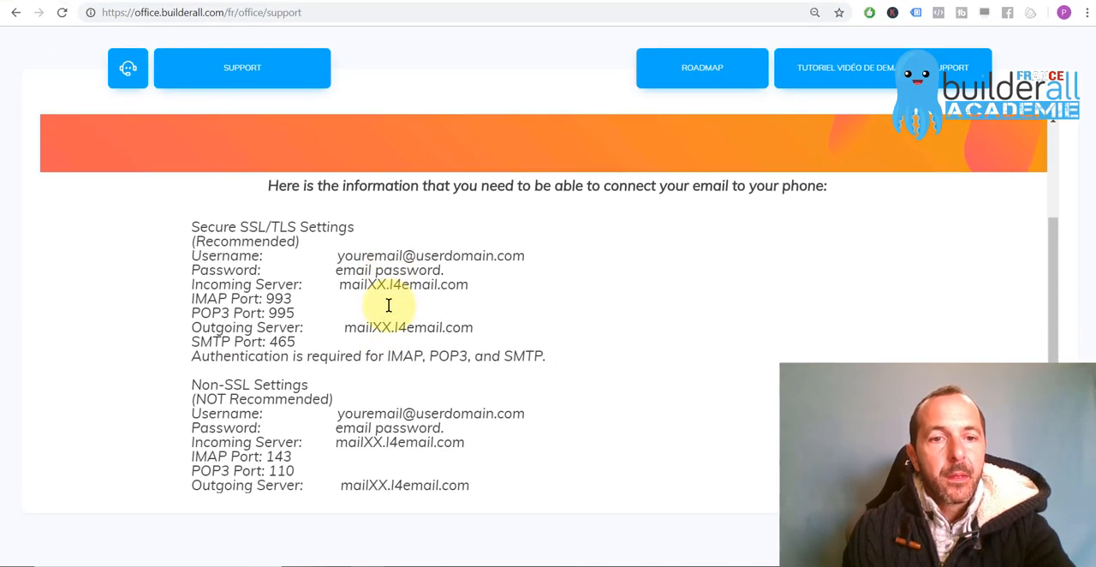
scroll(392, 306, "down", 1)
left_click_drag(193, 269, 298, 269)
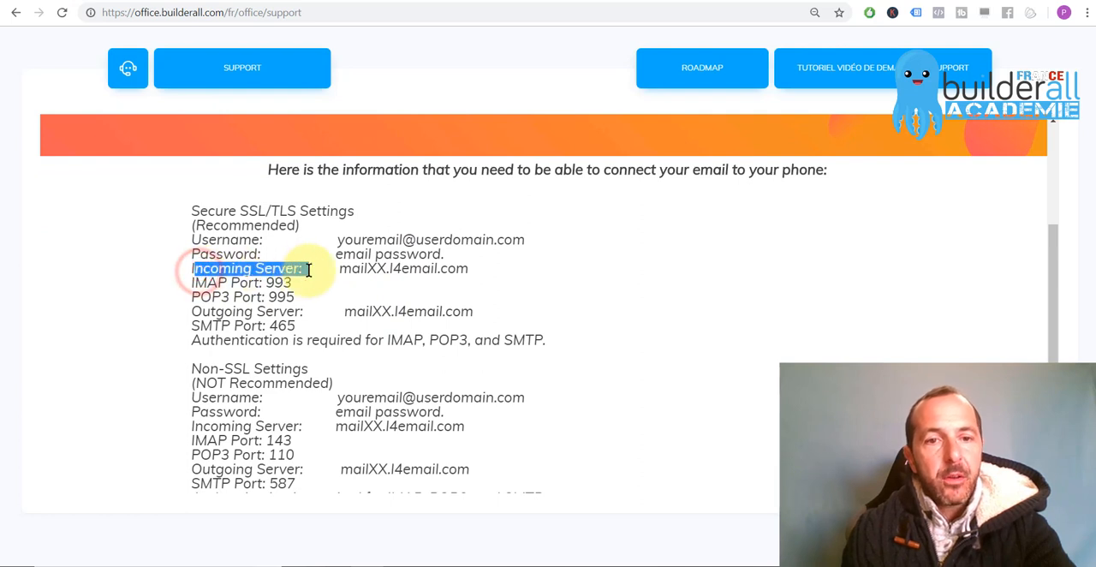
left_click(279, 274)
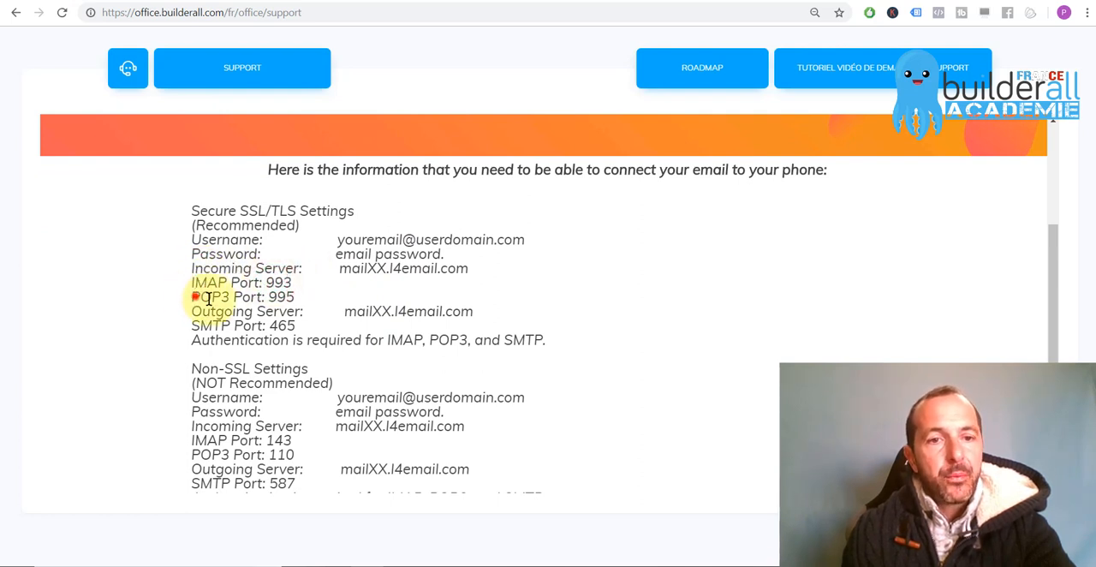
mouse_move(192, 298)
left_mouse_down()
mouse_move(291, 297)
mouse_move(269, 298)
left_mouse_up()
left_click(292, 298)
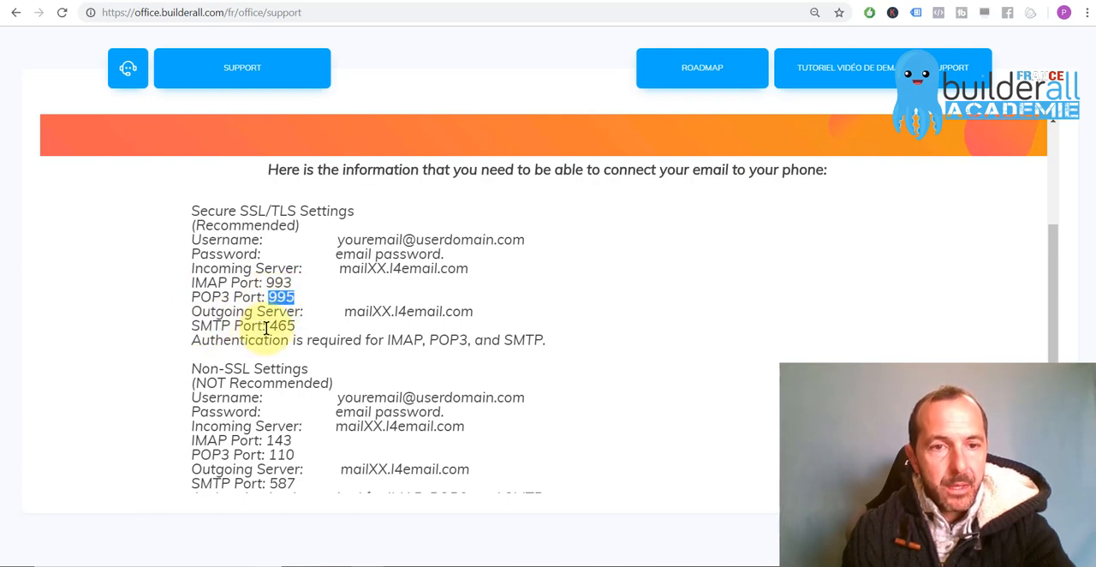
left_click_drag(272, 326, 296, 299)
triple_click(221, 298)
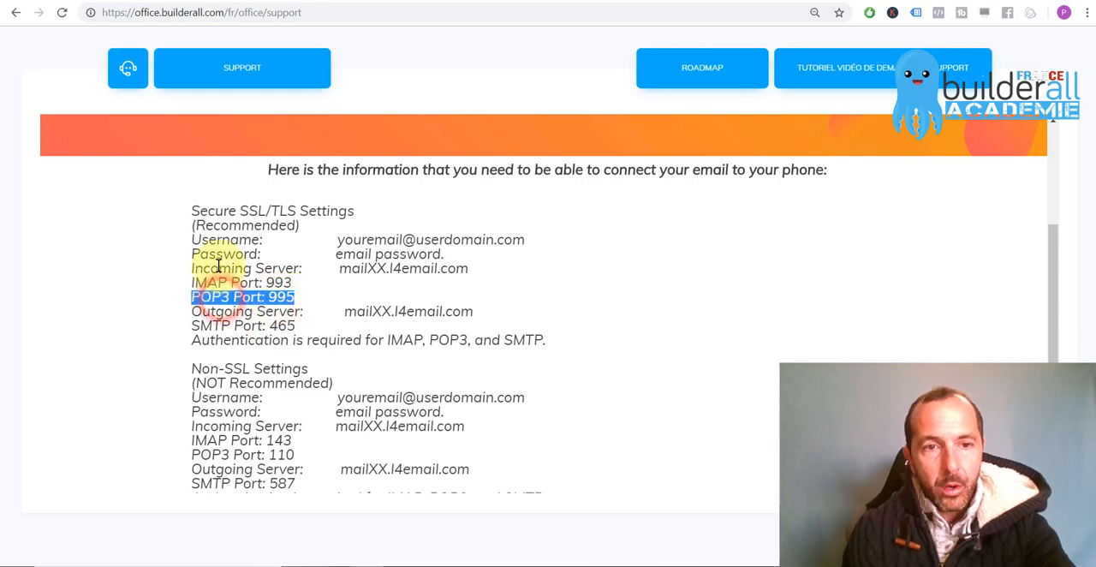
Return to Outlook, set the incoming server (POP3) port to 995 and require an encrypted SSL connection
key("alt+Tab")
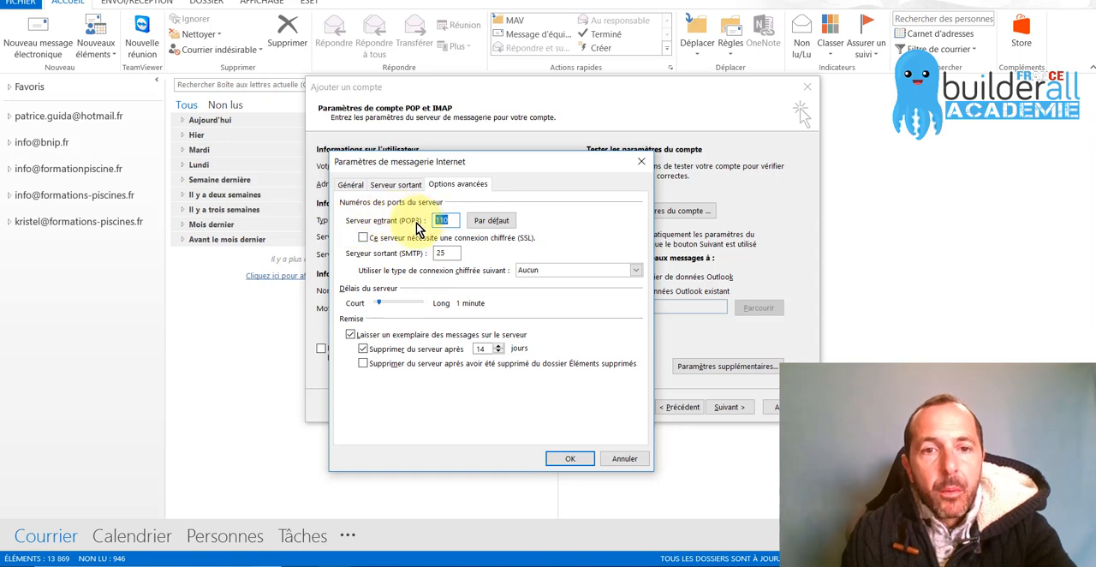
key("alt+Tab")
key("alt+Tab")
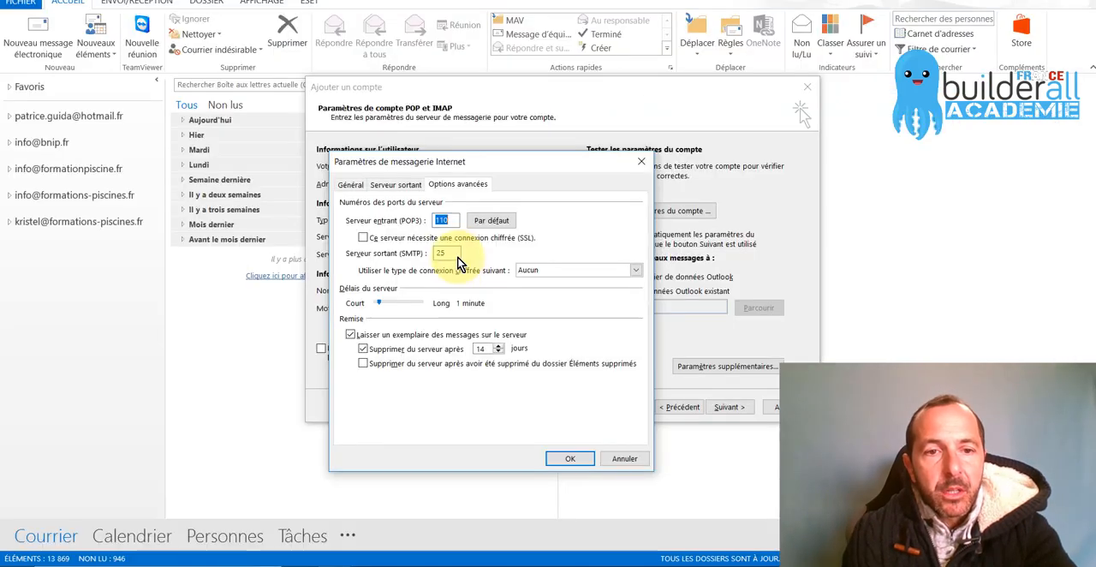
left_click(460, 220)
left_click(482, 222)
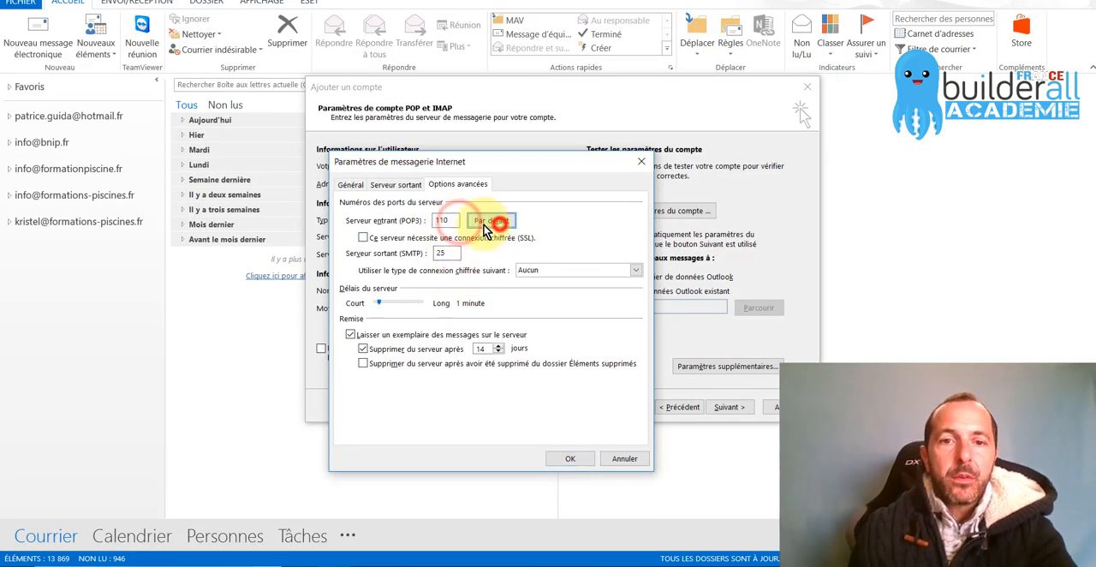
double_click(445, 221)
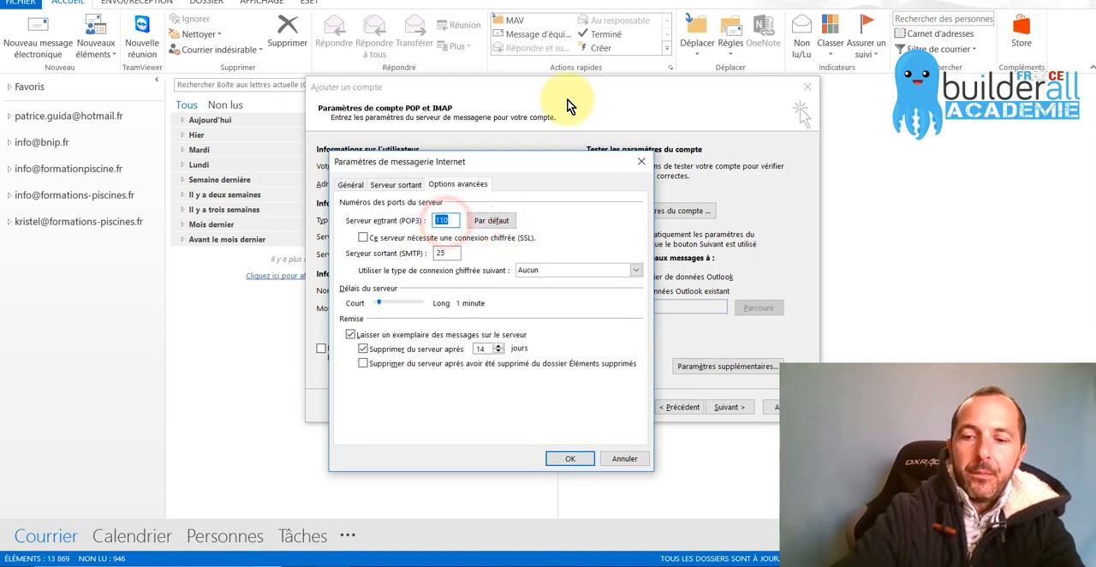
type("995")
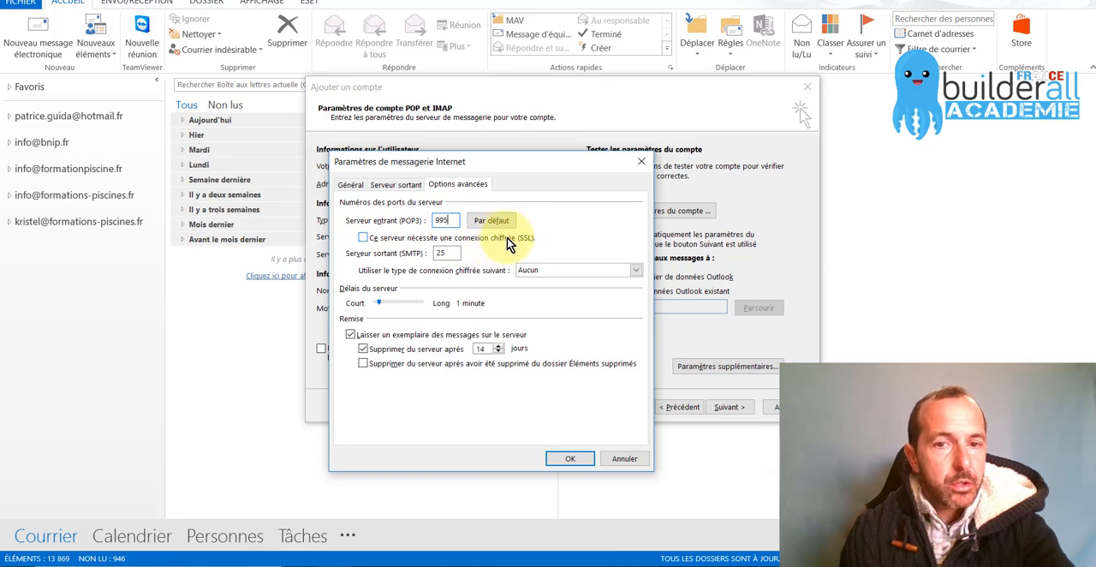
left_click(364, 239)
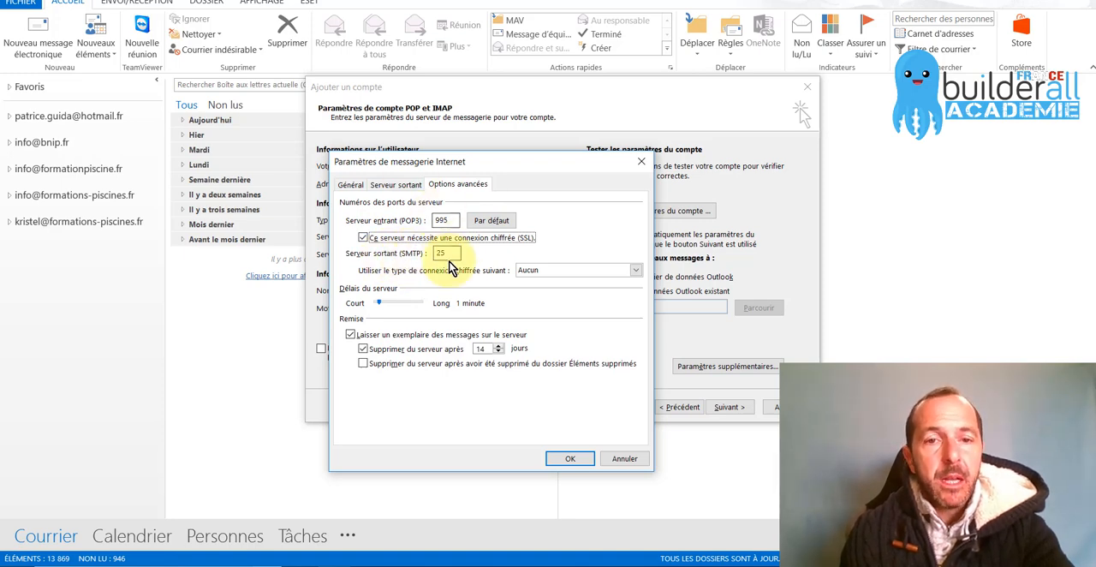
Check the secure SMTP port on the support page, and set Outlook's outgoing server port to 465 with SSL encryption
key("alt+Tab")
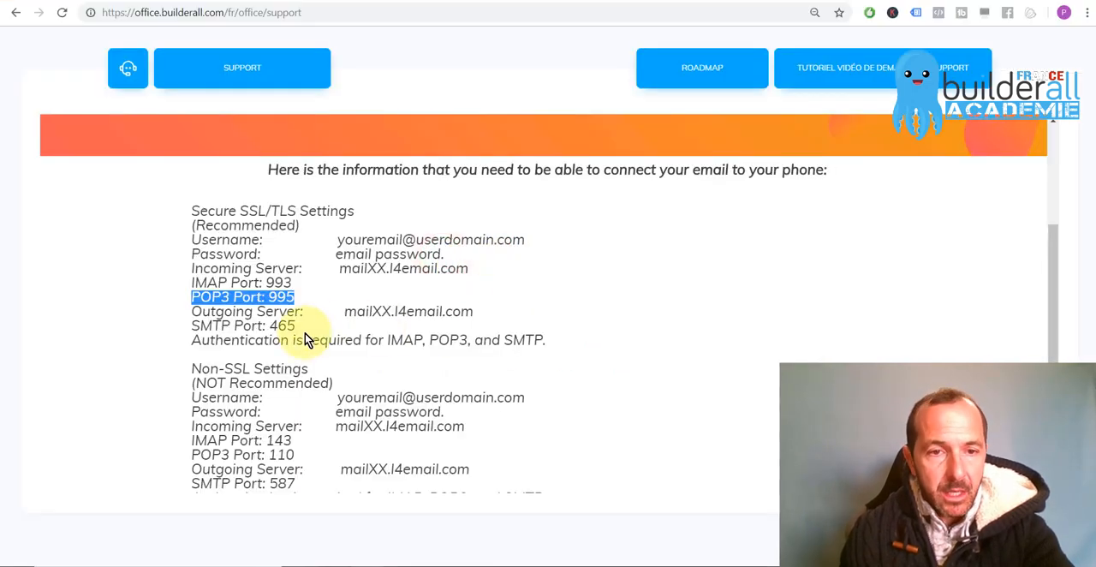
key("alt+Tab")
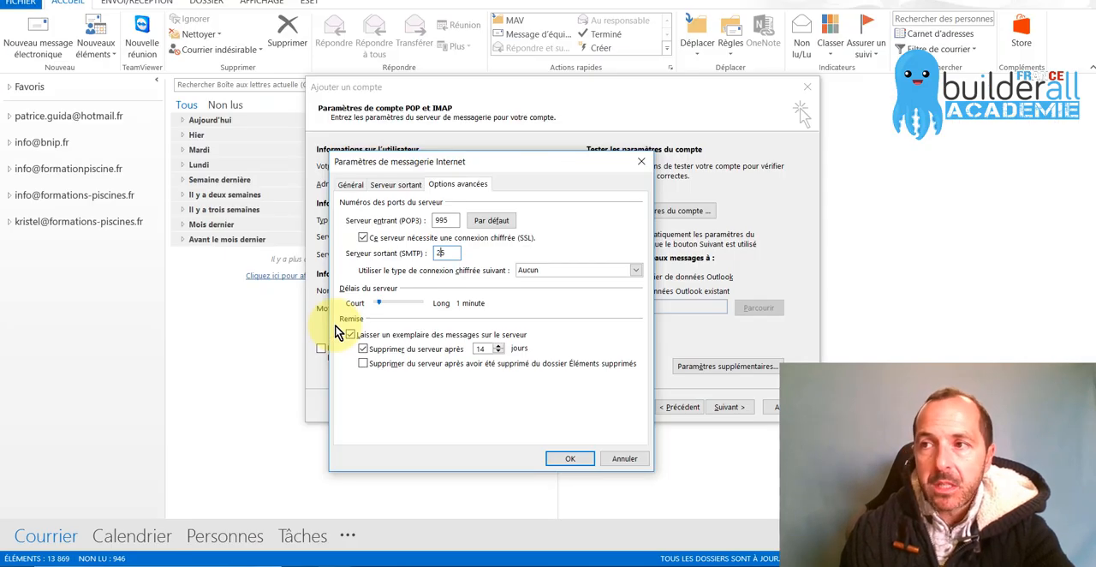
left_click(442, 254)
type("465")
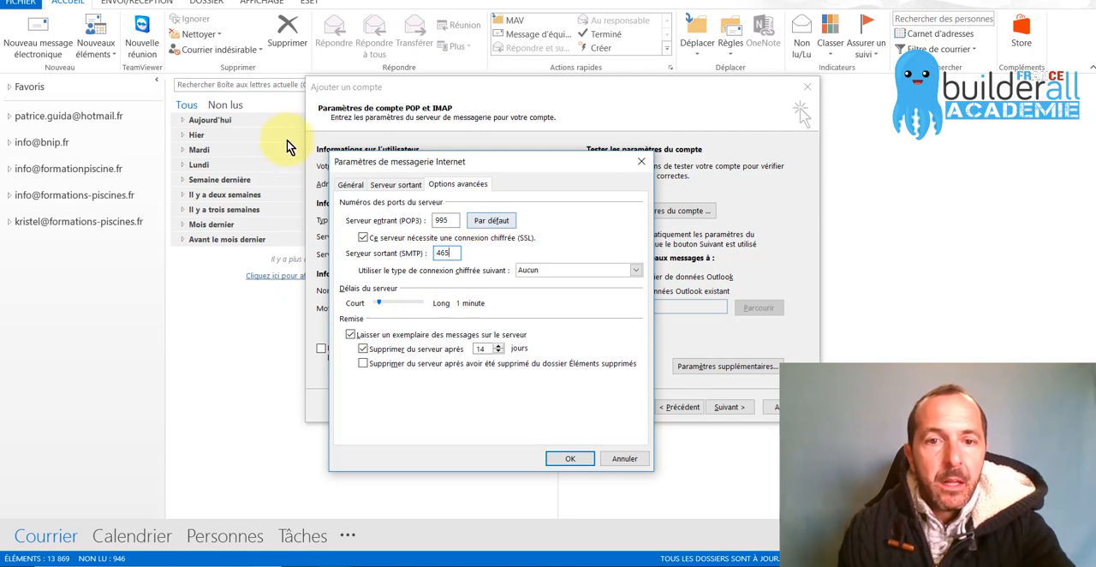
left_click(426, 268)
left_click(543, 270)
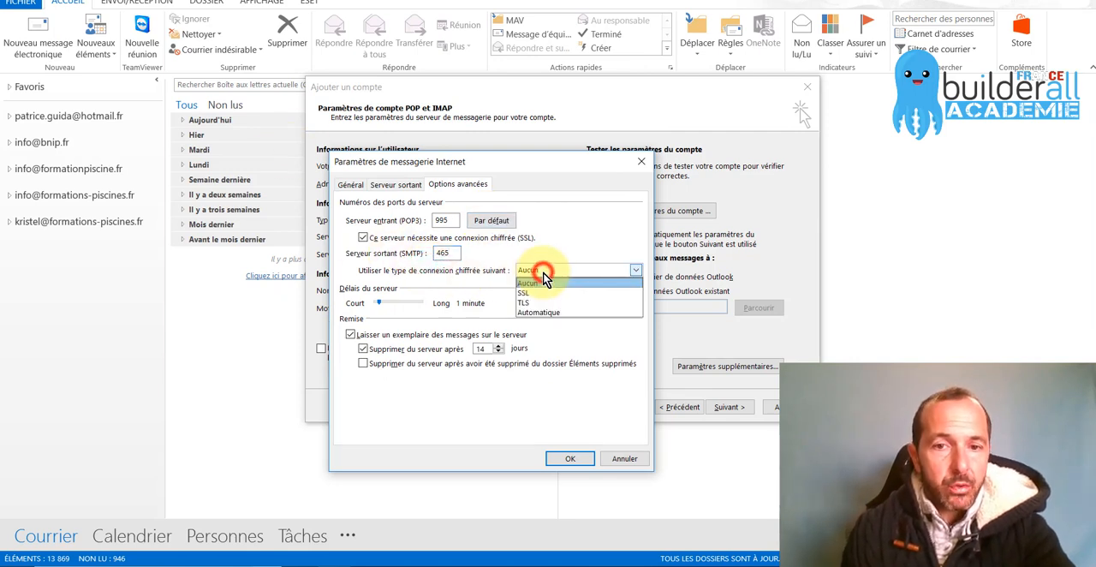
left_click(544, 294)
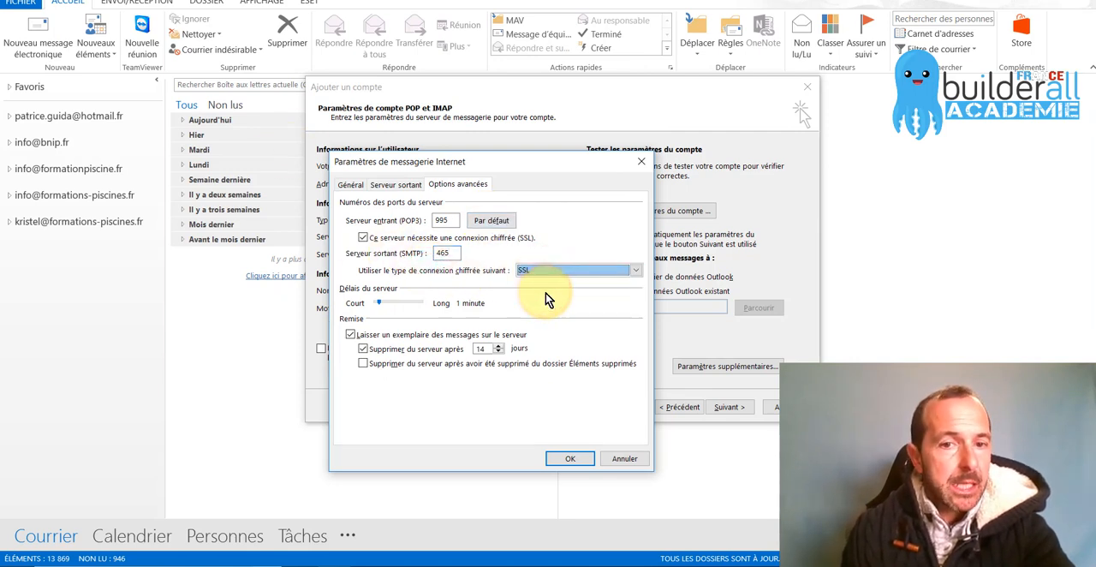
Apply the additional account settings, and run the account settings test
left_click(569, 459)
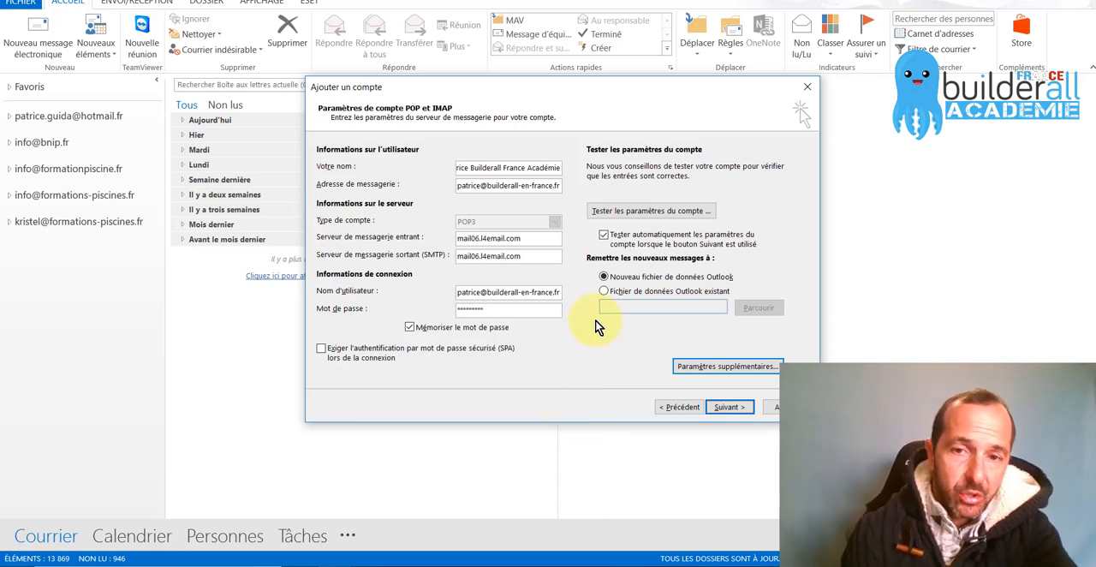
left_click(648, 211)
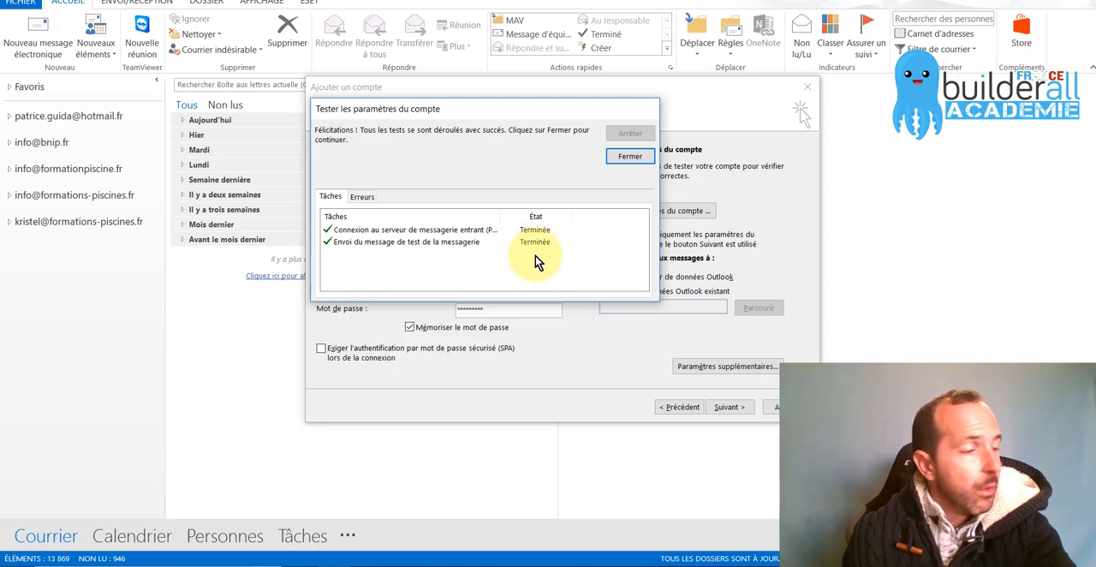
left_click(628, 156)
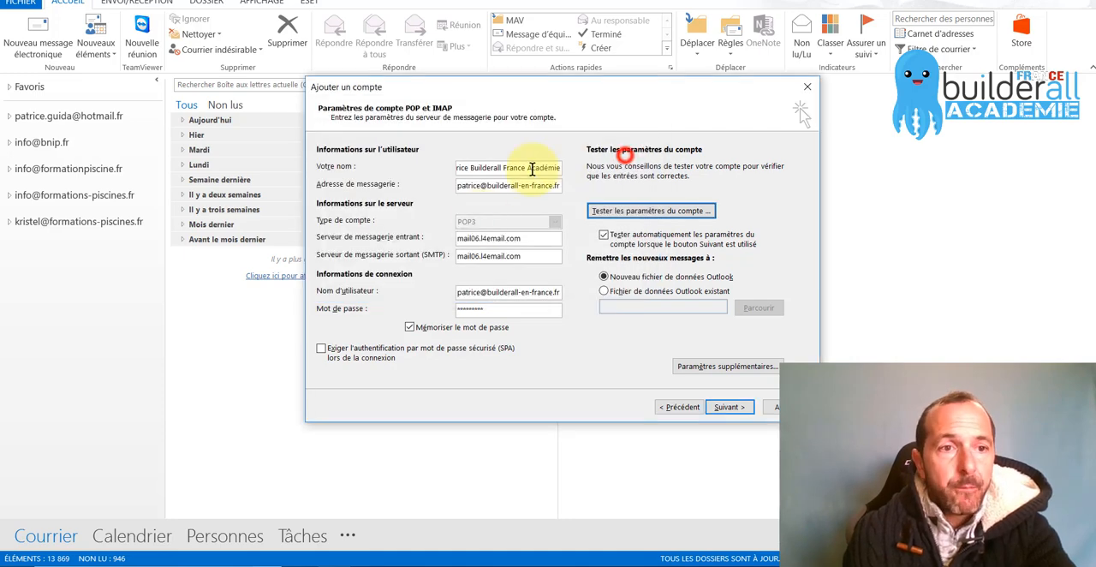
Continue the account setup through the automatic settings test, and finish adding the account
left_click(739, 407)
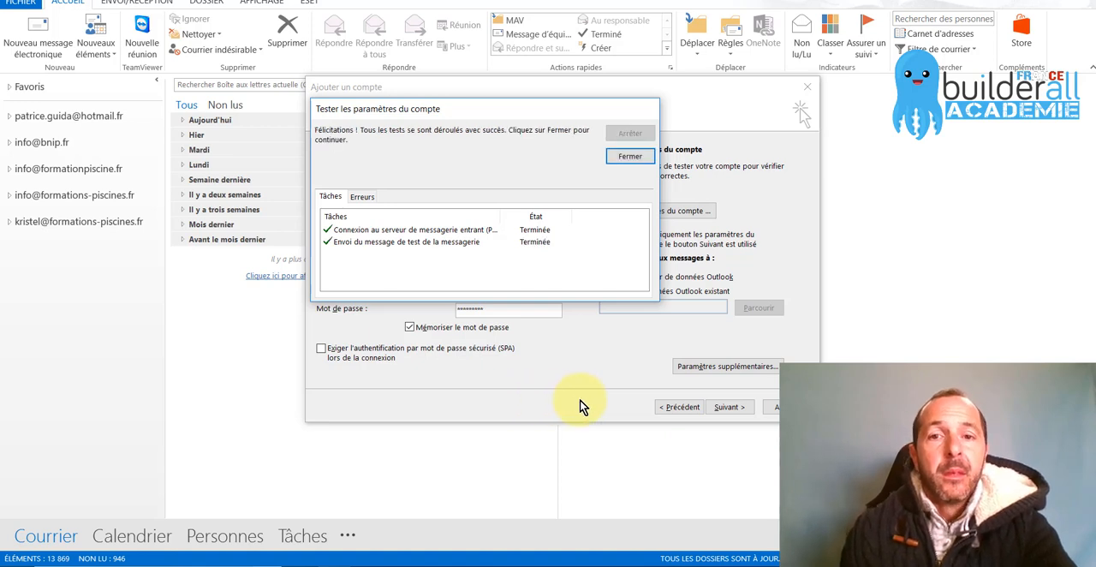
left_click(626, 158)
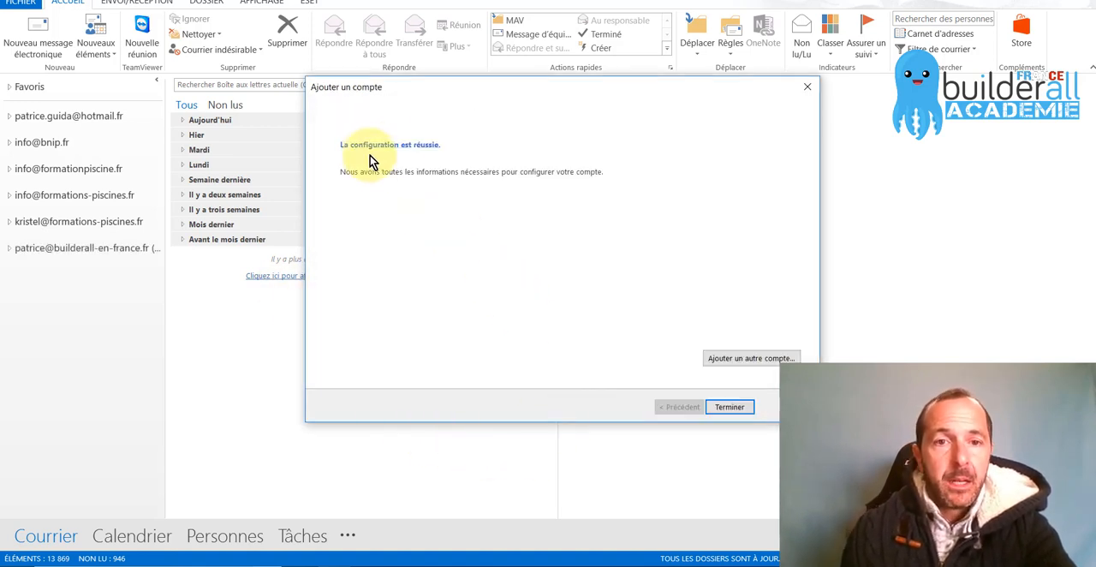
left_click(731, 408)
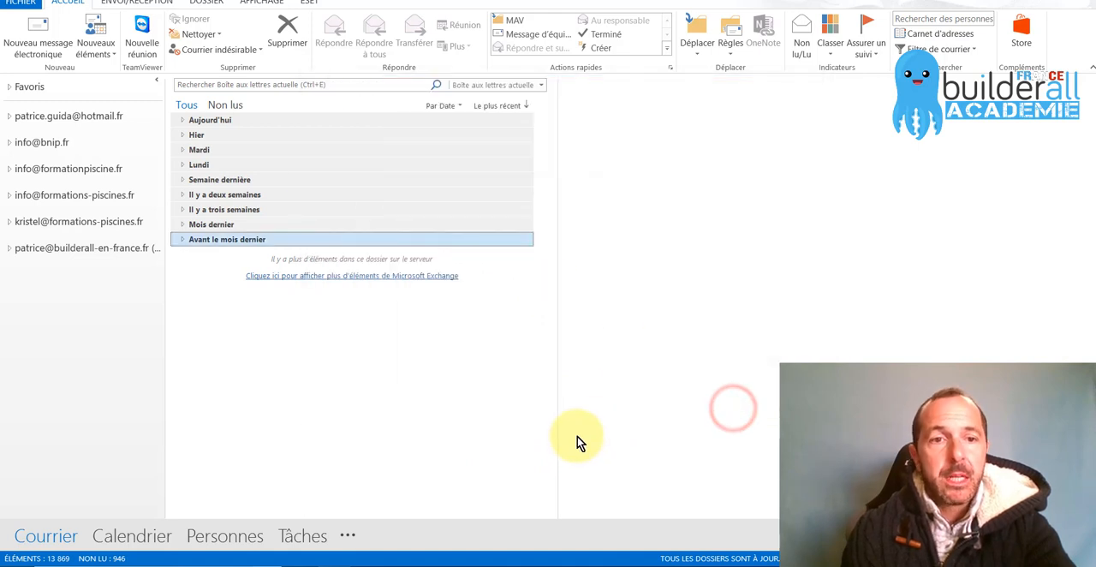
Expand the new builderall-en-france.fr account, open its inbox and read the latest Microsoft Outlook test message
left_click(53, 250)
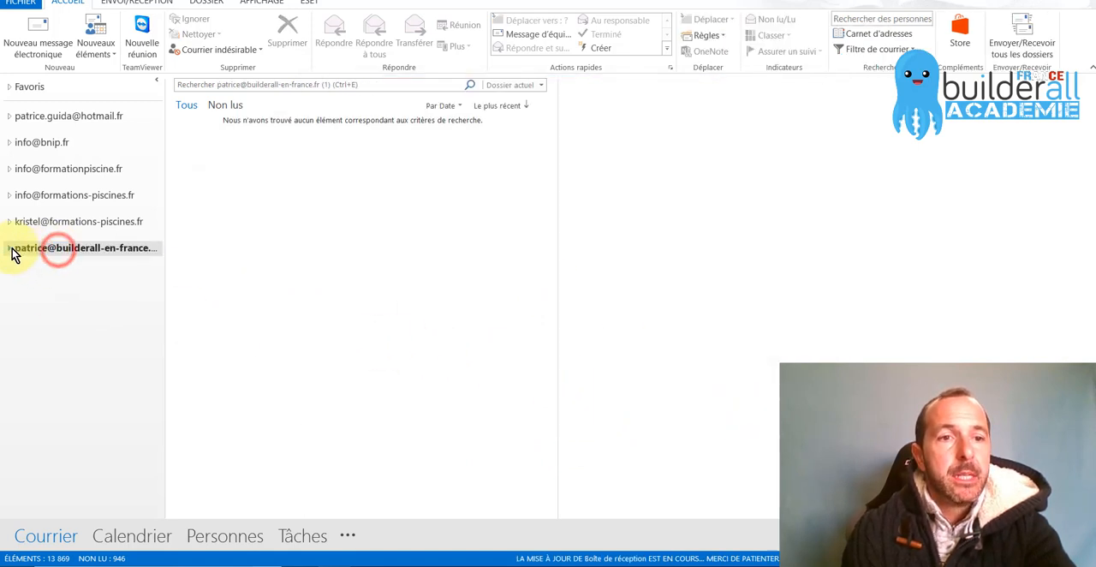
left_click(9, 247)
left_click(21, 266)
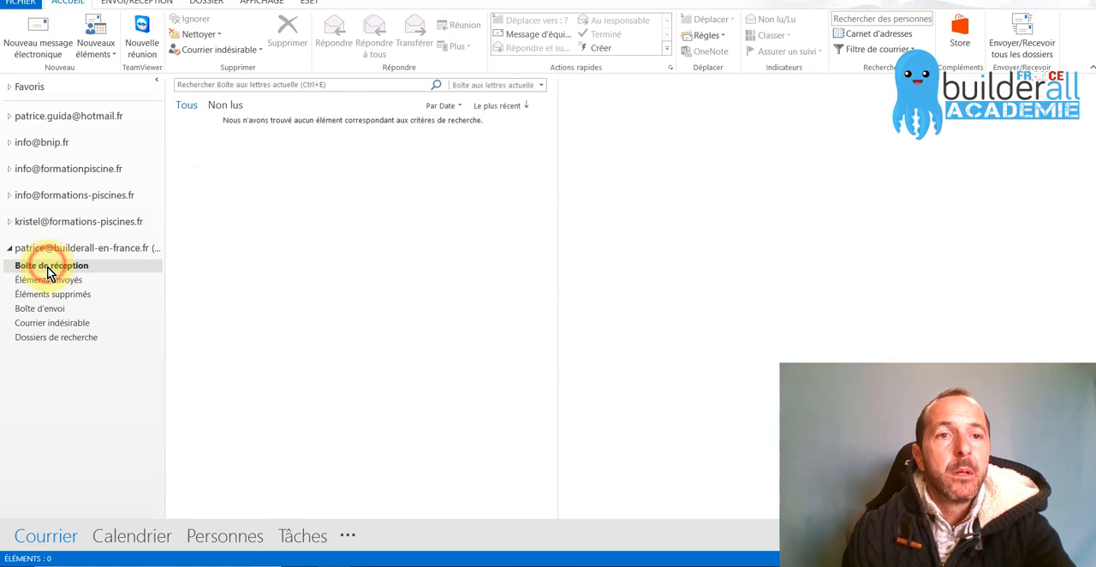
left_click(38, 0)
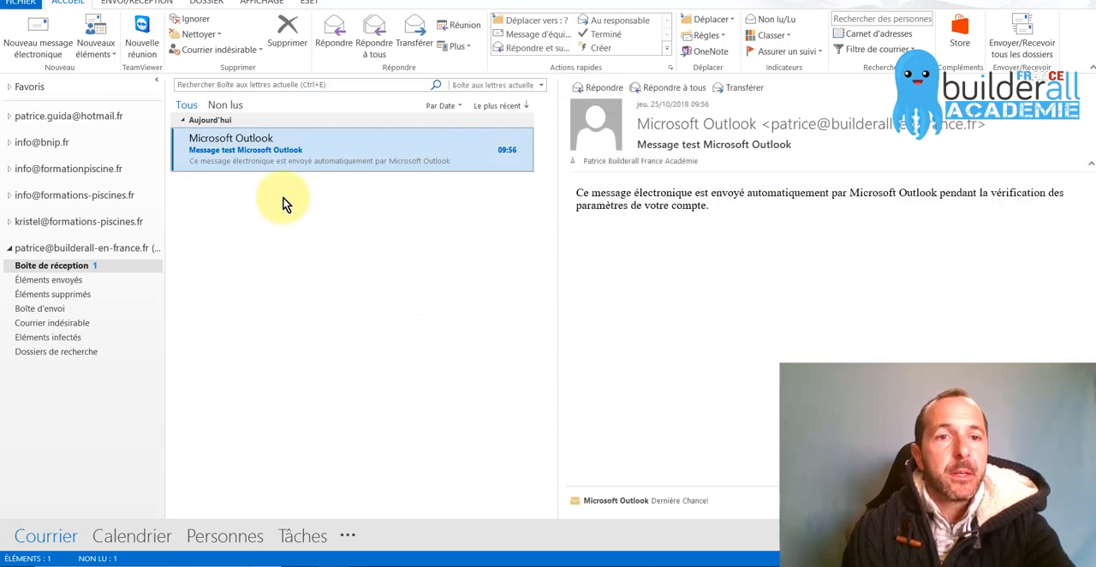
left_click(231, 157)
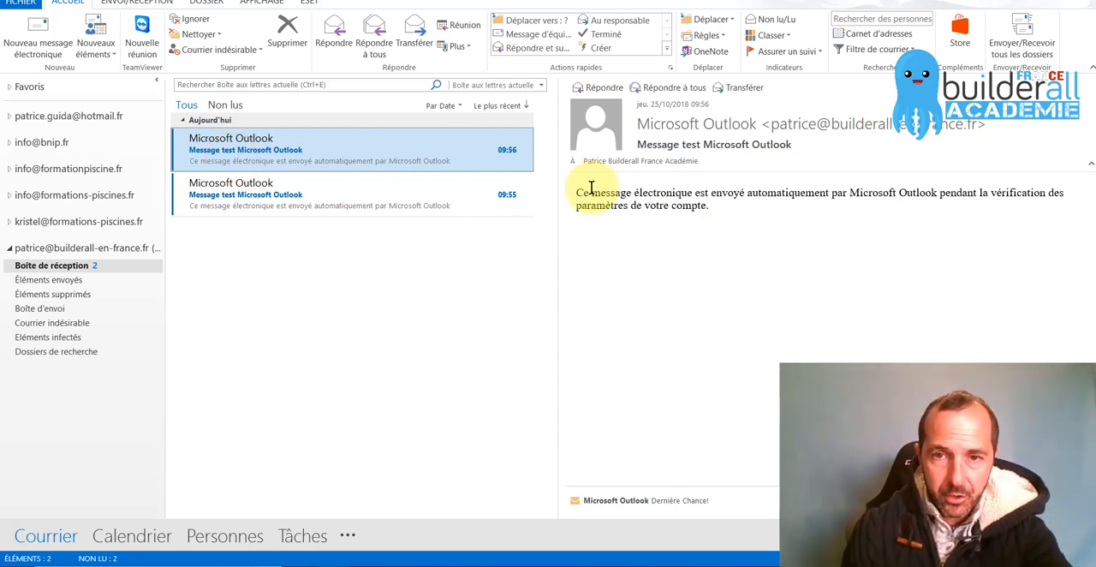
left_click_drag(576, 190, 809, 202)
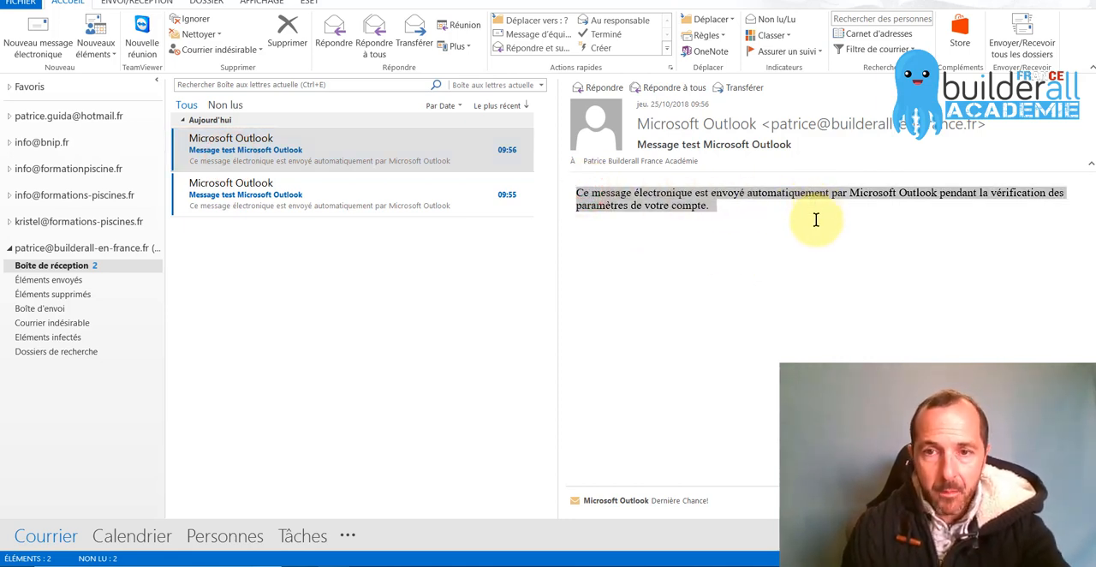
Switch to the mailbox's webmail in Chrome and check its inbox for the Outlook test message
key("alt+Tab")
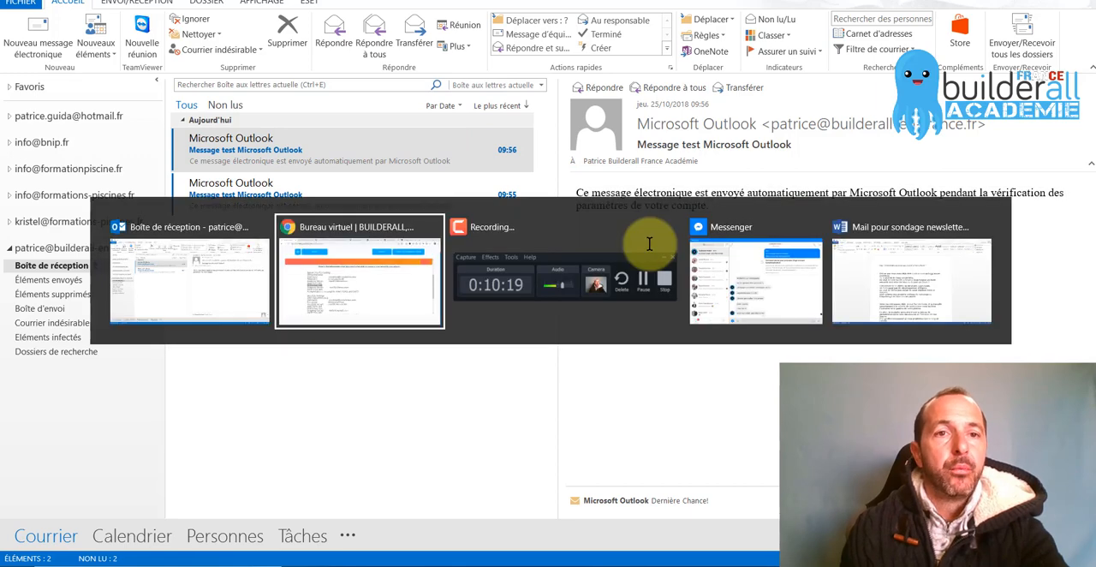
left_click(293, 1)
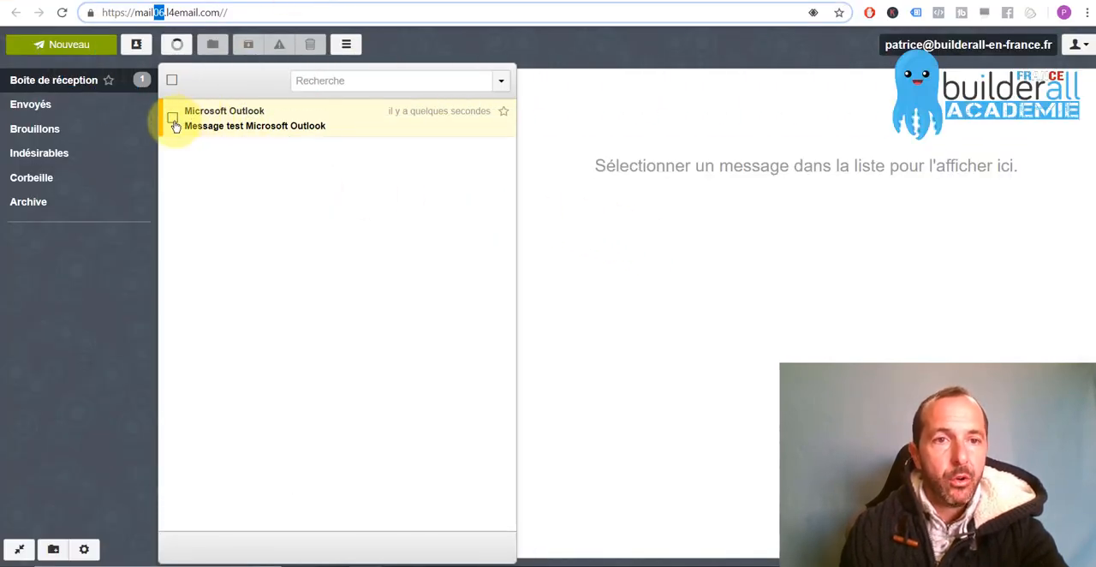
left_click(380, 353)
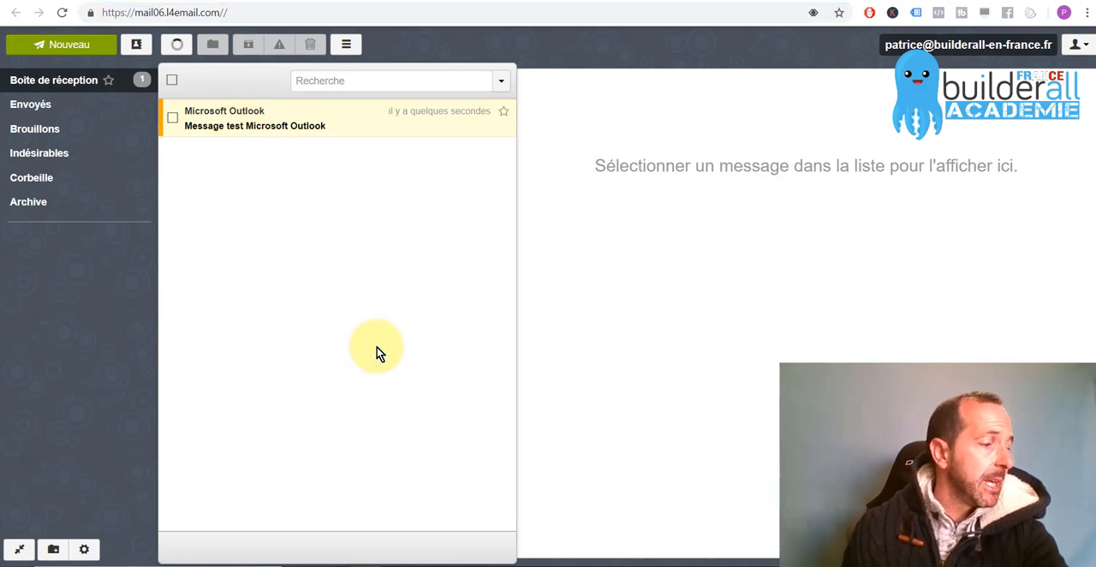